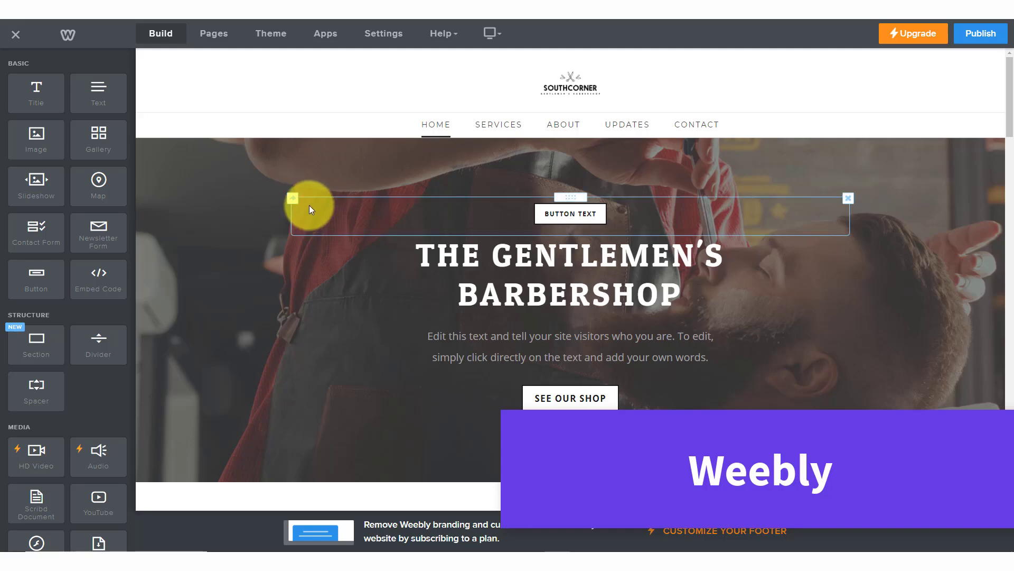
- Drop a new Button onto the Weebly hero and line it up beside the existing button
scroll(309, 206, down, 8)
scroll(310, 210, down, 6)
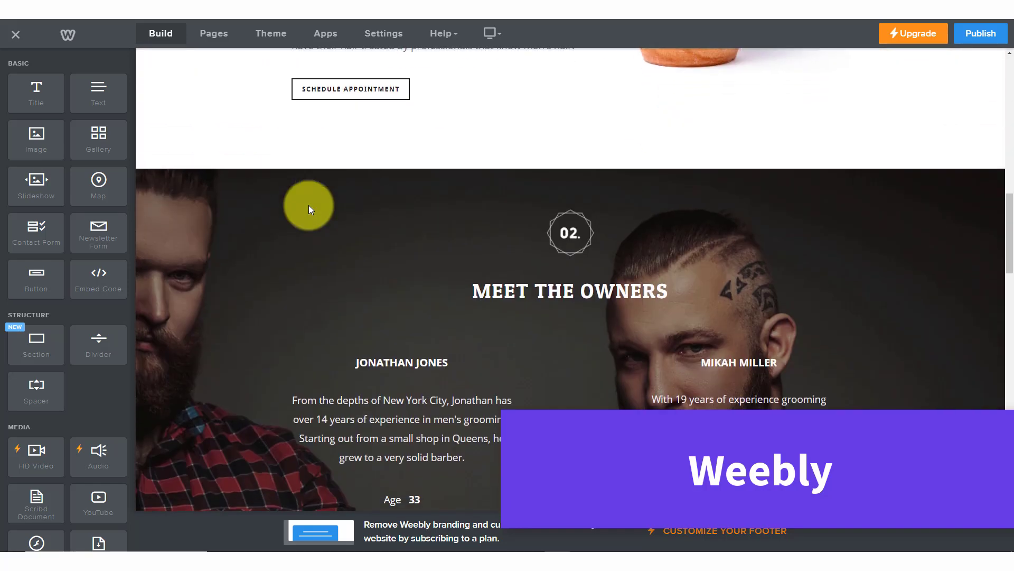
scroll(311, 209, up, 12)
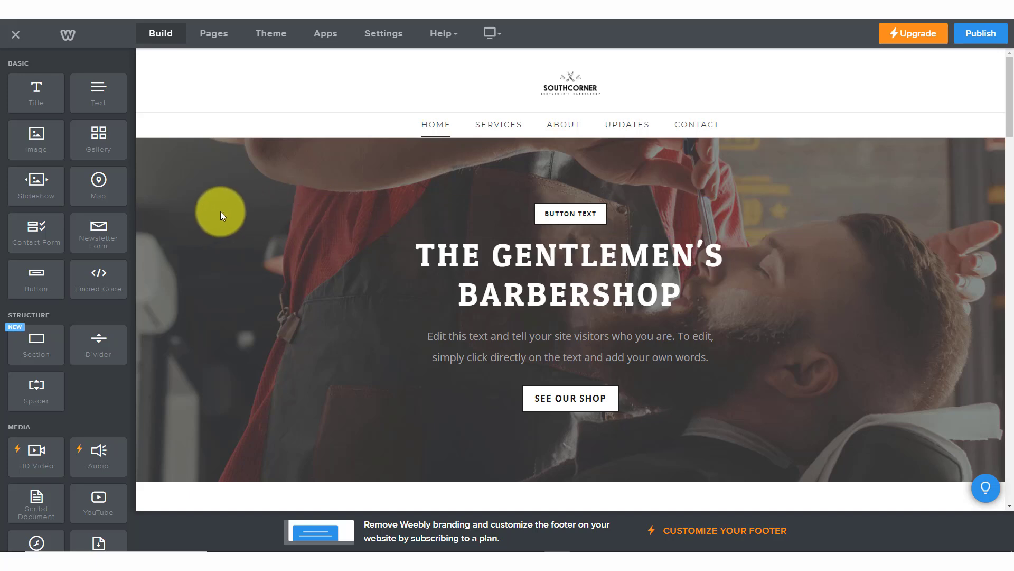
scroll(220, 211, down, 2)
scroll(220, 211, up, 2)
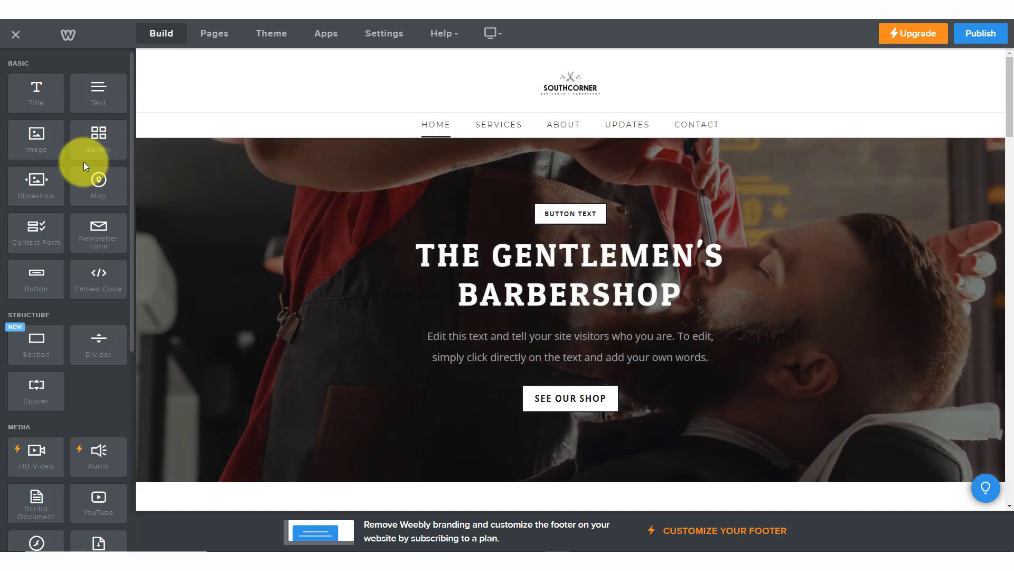
scroll(83, 163, down, 8)
scroll(84, 164, up, 8)
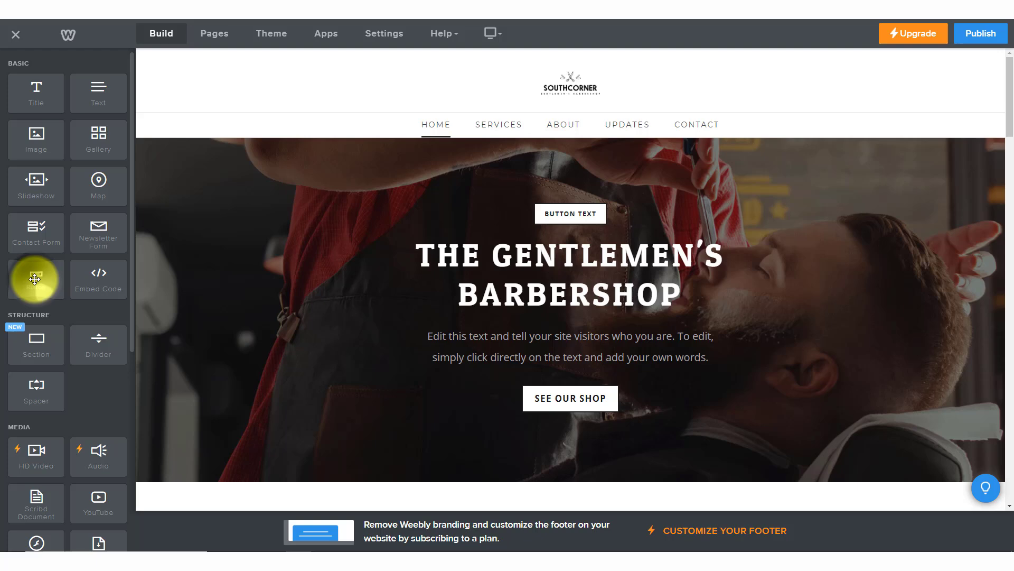
drag(35, 274, 585, 247)
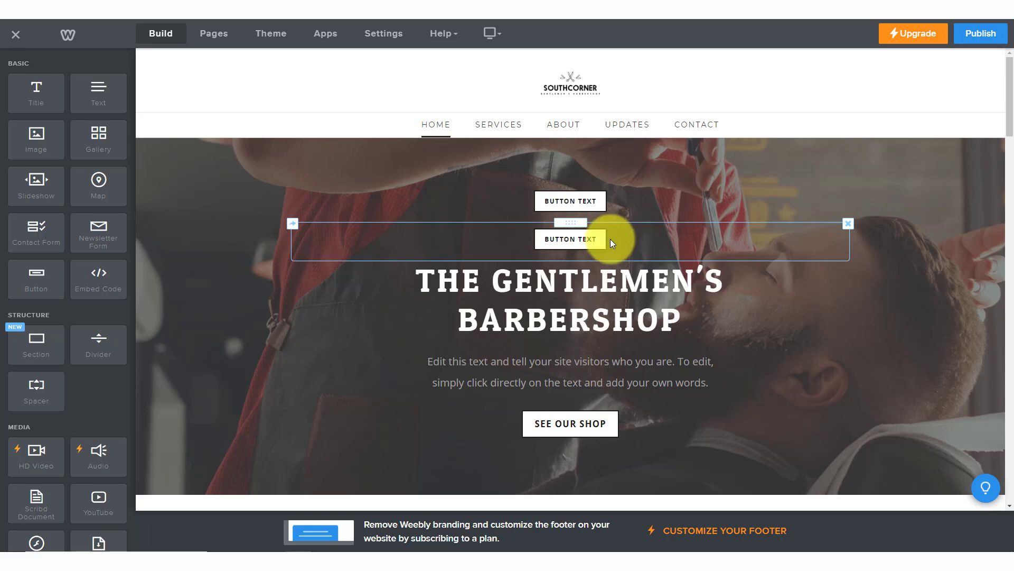
drag(570, 222, 682, 199)
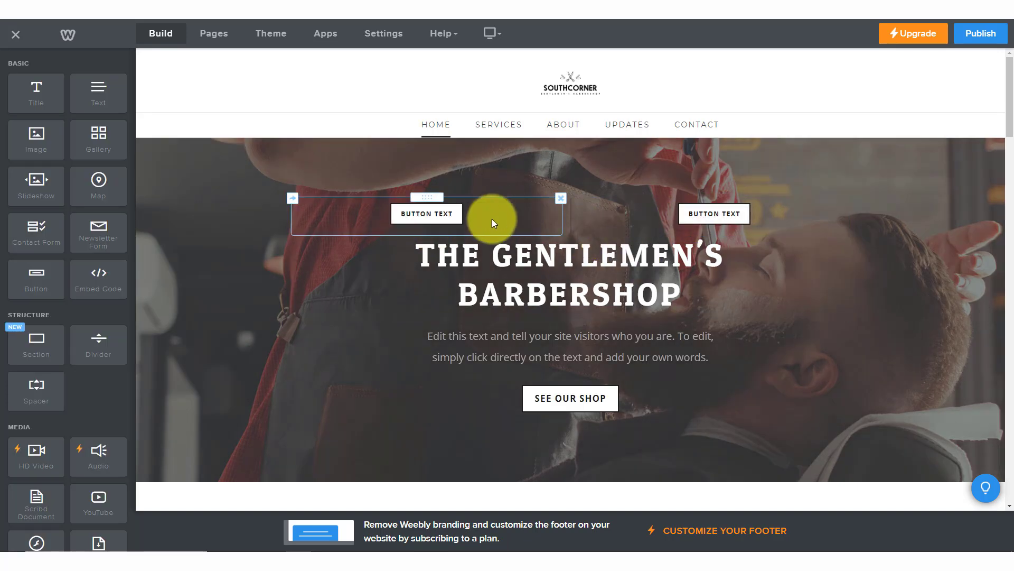
- Select the new right-hand button's BUTTON TEXT label for editing
click(733, 209)
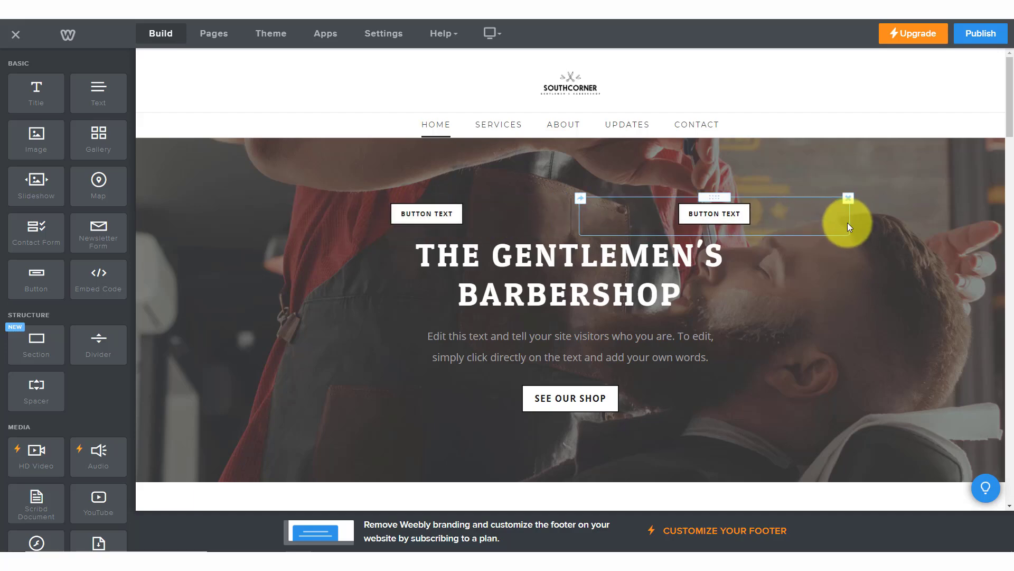
scroll(864, 238, down, 7)
scroll(864, 238, up, 7)
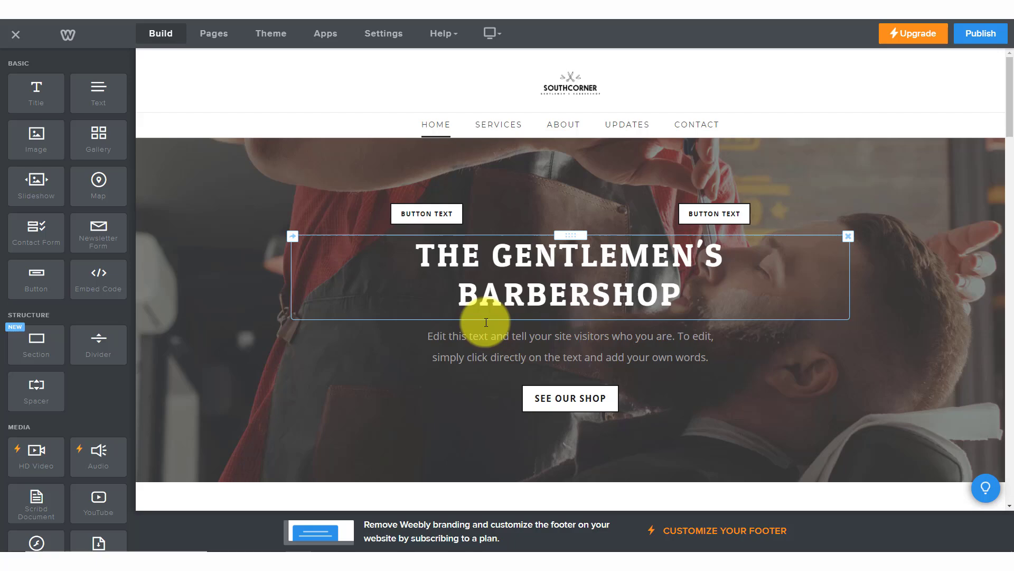
scroll(476, 317, down, 5)
scroll(476, 316, down, 5)
scroll(476, 316, up, 10)
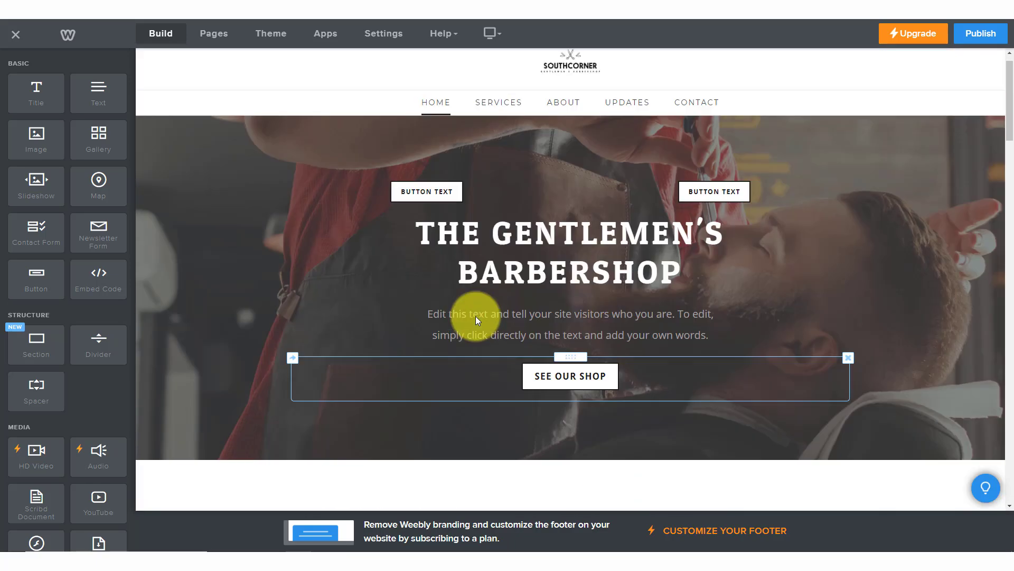
scroll(731, 226, down, 6)
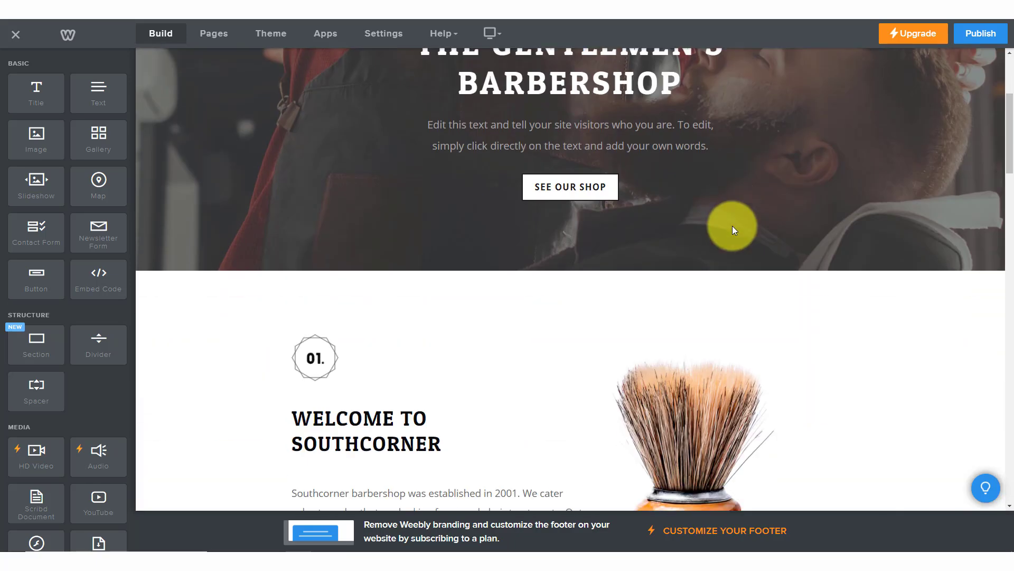
scroll(900, 245, down, 2)
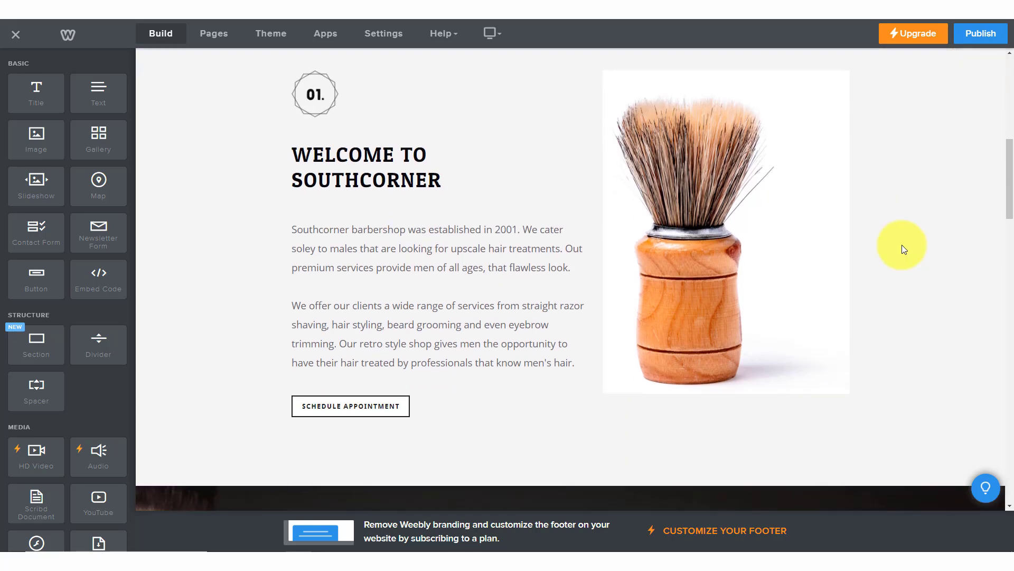
scroll(902, 245, up, 1)
scroll(902, 245, down, 1)
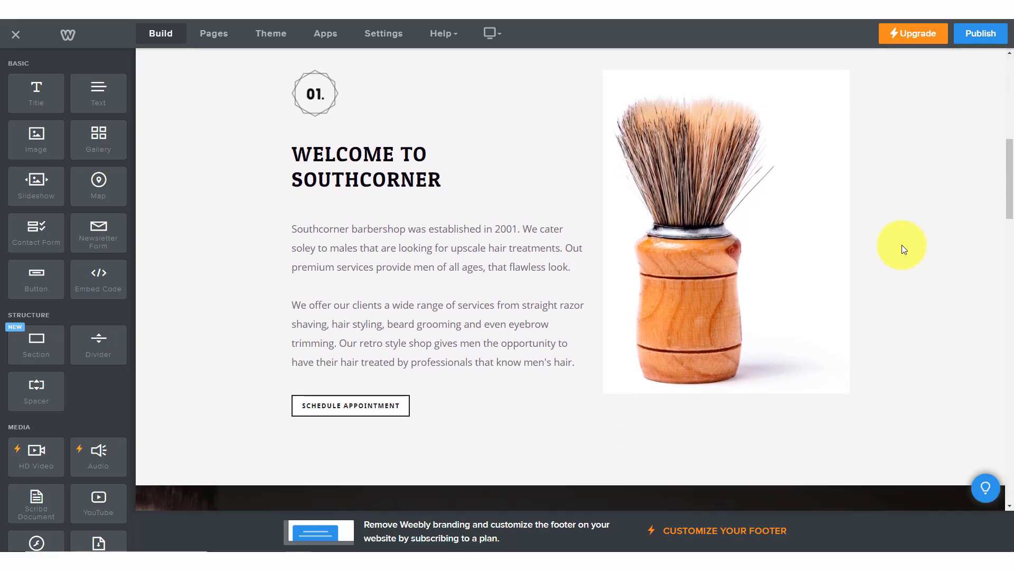
scroll(901, 245, down, 1)
scroll(902, 245, up, 7)
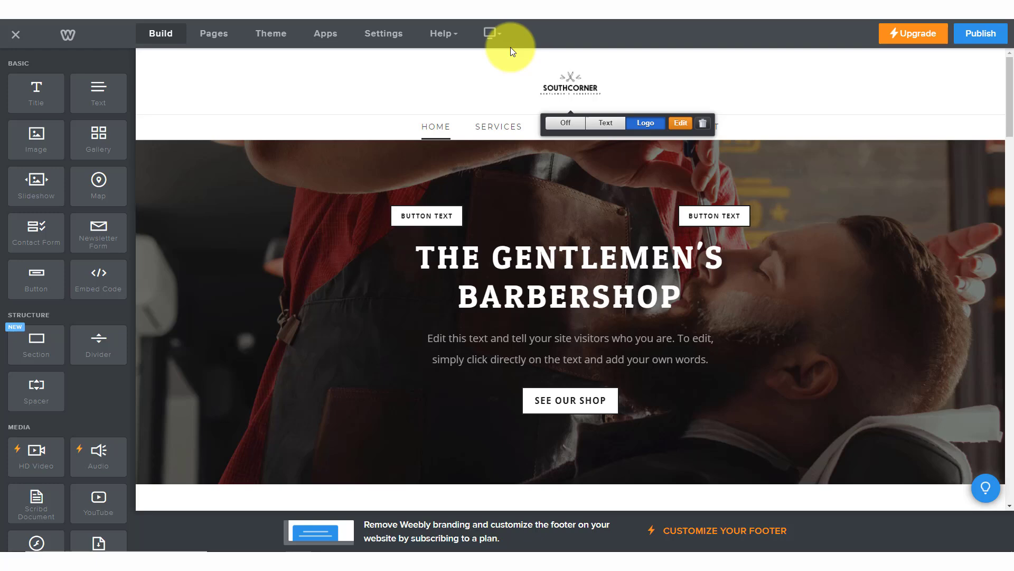
click(491, 33)
click(478, 74)
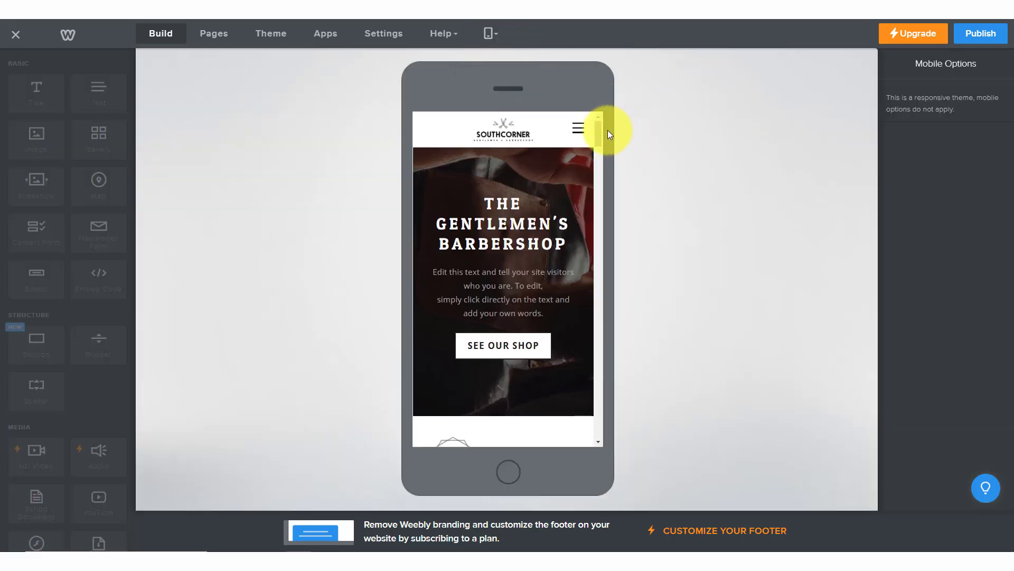
mouse_move(598, 129)
mouse_down()
mouse_move(600, 181)
mouse_move(604, 125)
mouse_up()
click(490, 33)
click(478, 58)
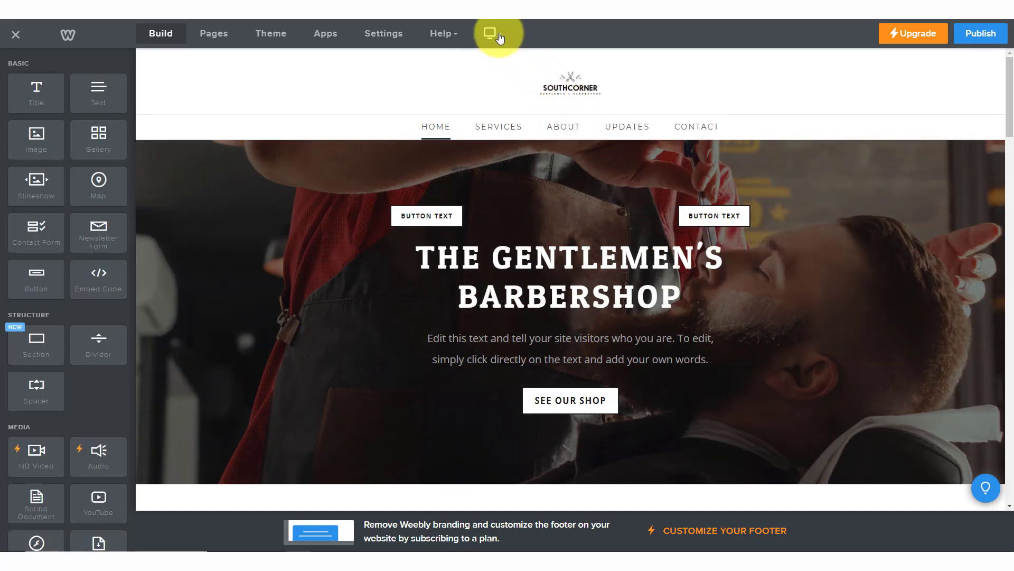
click(499, 37)
click(481, 78)
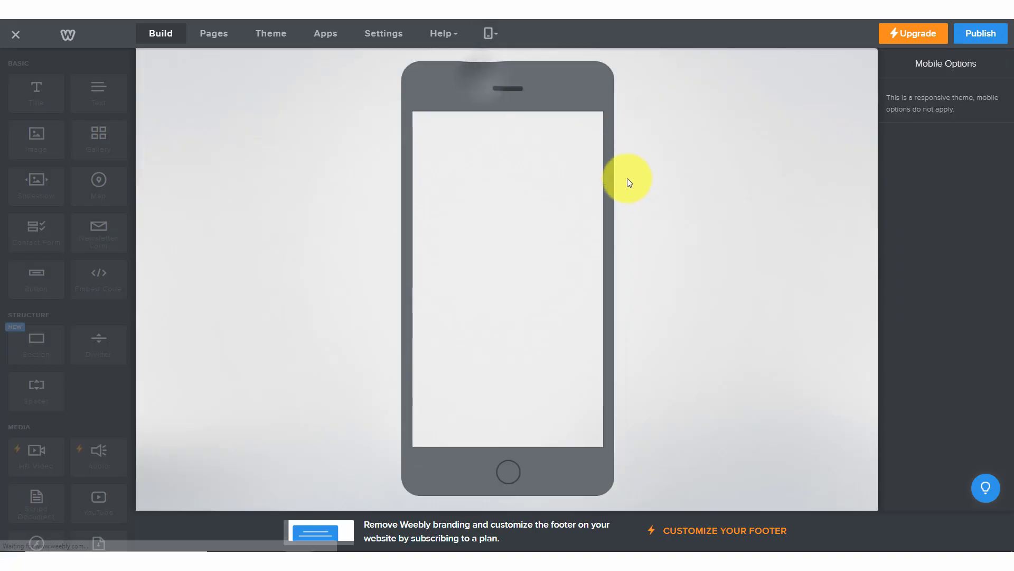
drag(596, 129, 597, 218)
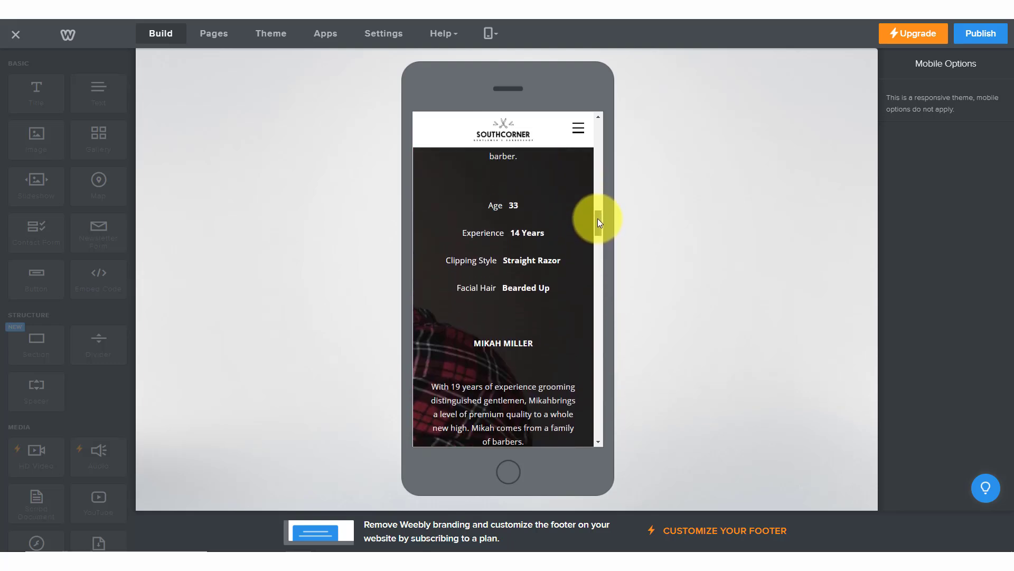
click(495, 39)
click(485, 56)
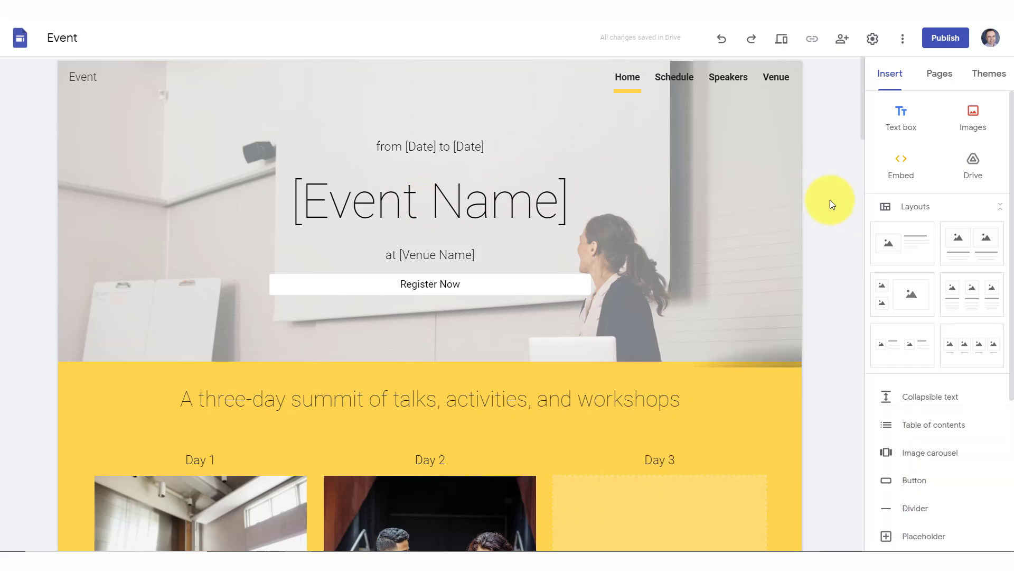
scroll(822, 205, down, 5)
scroll(820, 205, down, 7)
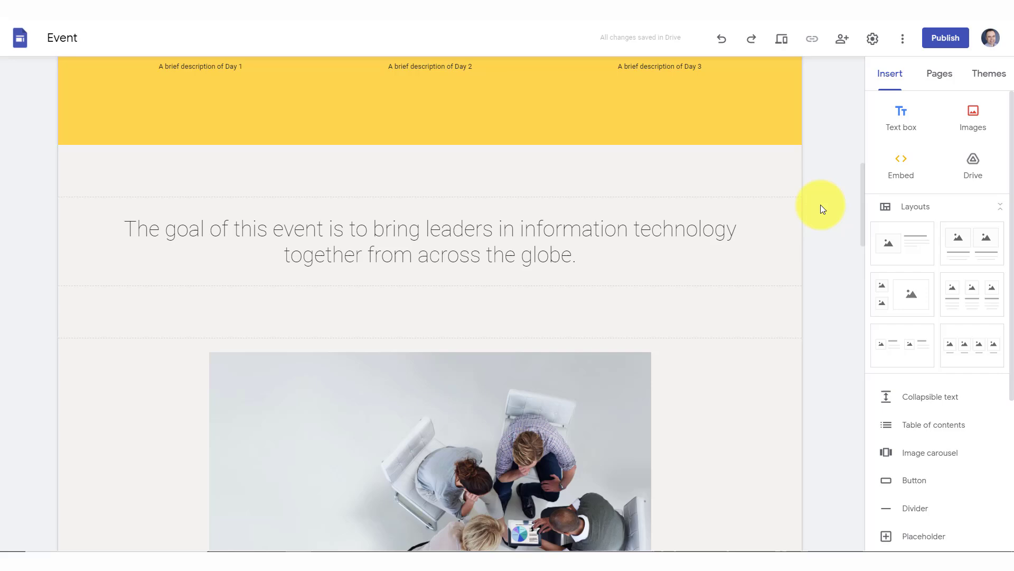
scroll(819, 205, up, 12)
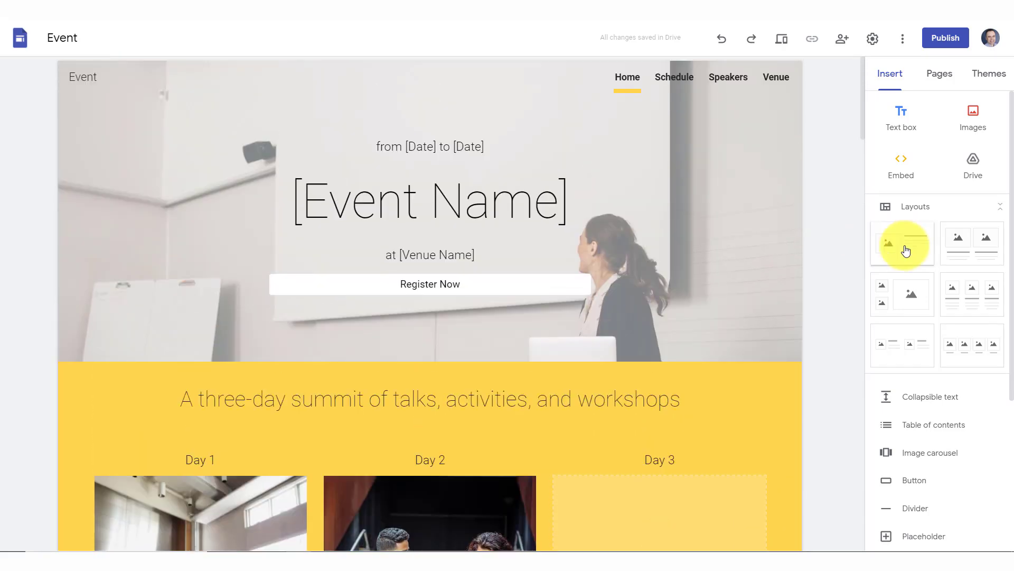
scroll(909, 368, down, 4)
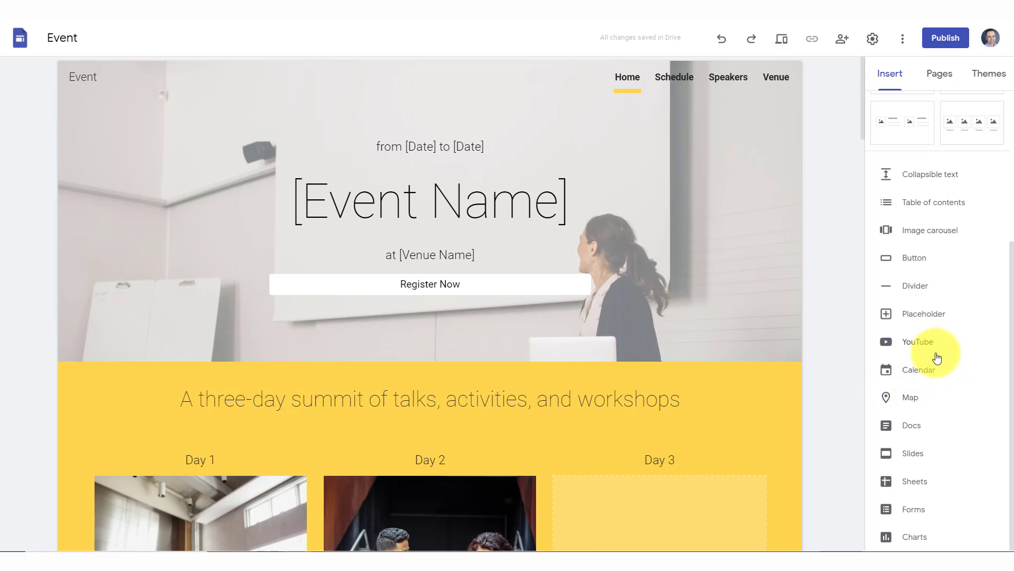
scroll(819, 373, down, 8)
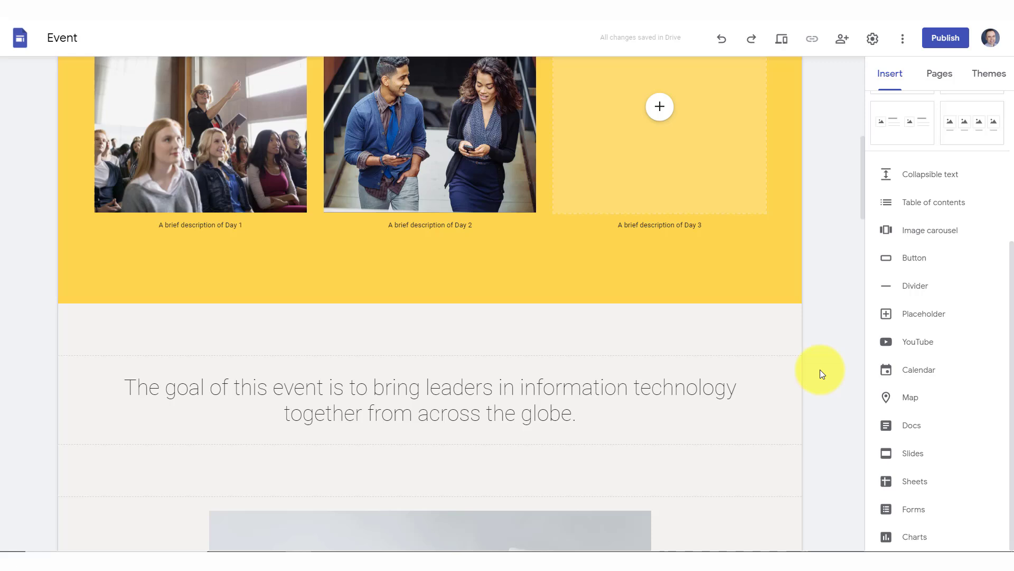
- Embed the Google Forms Survey ('What is your favorite fruit?') above the event-goal statement
scroll(820, 369, up, 1)
click(118, 384)
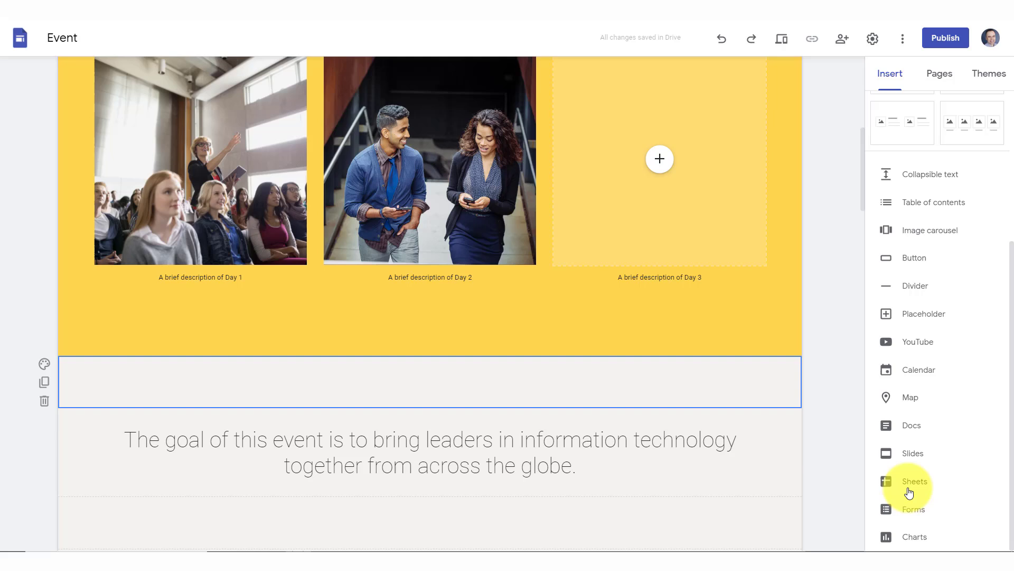
click(910, 510)
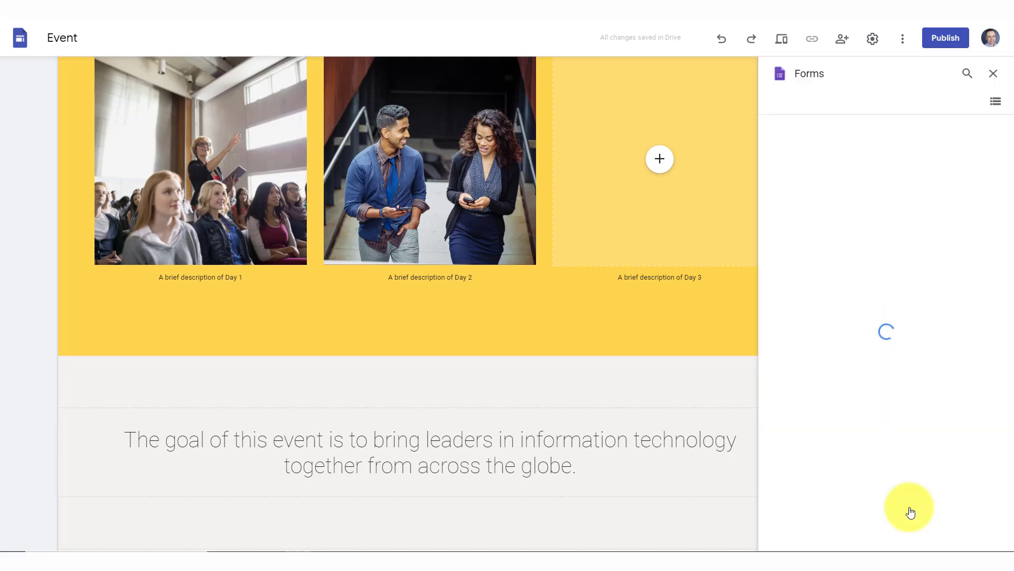
click(945, 303)
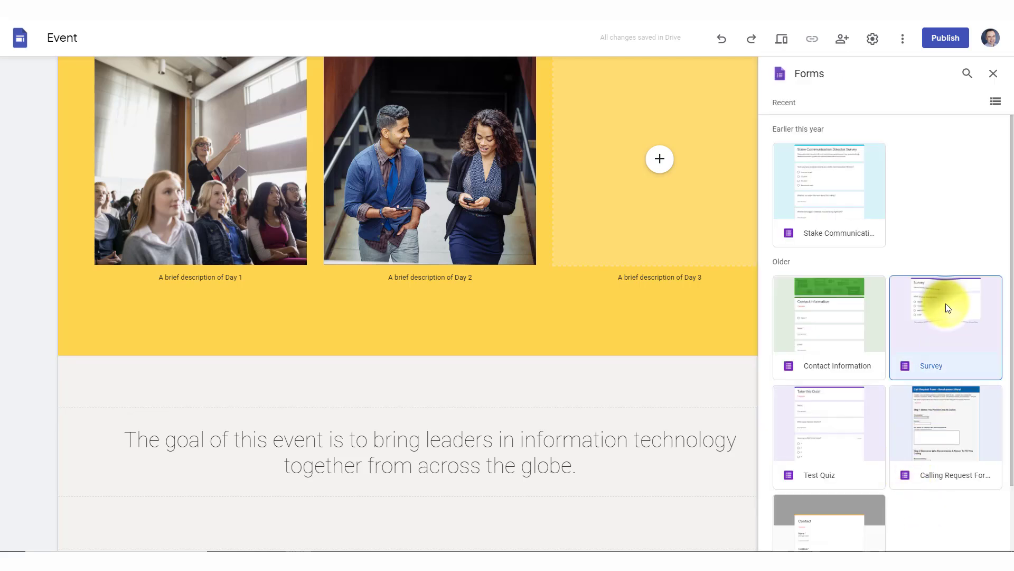
click(984, 537)
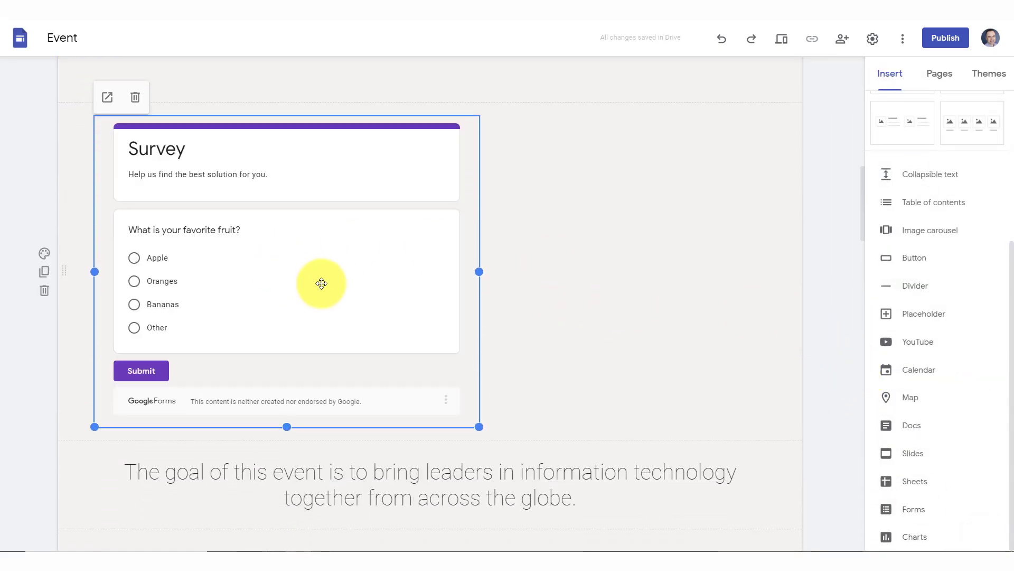
scroll(627, 284, up, 12)
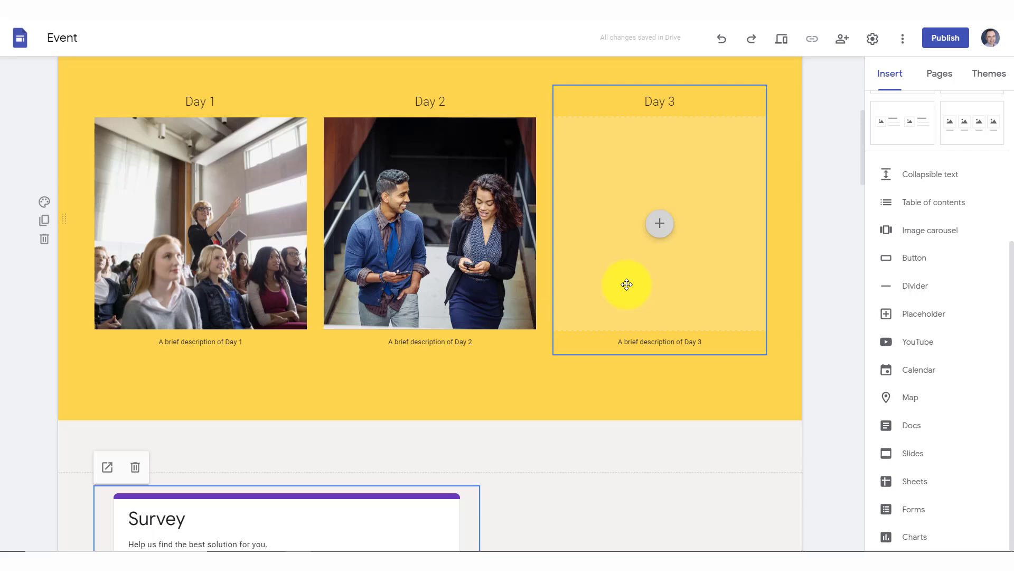
scroll(627, 285, down, 12)
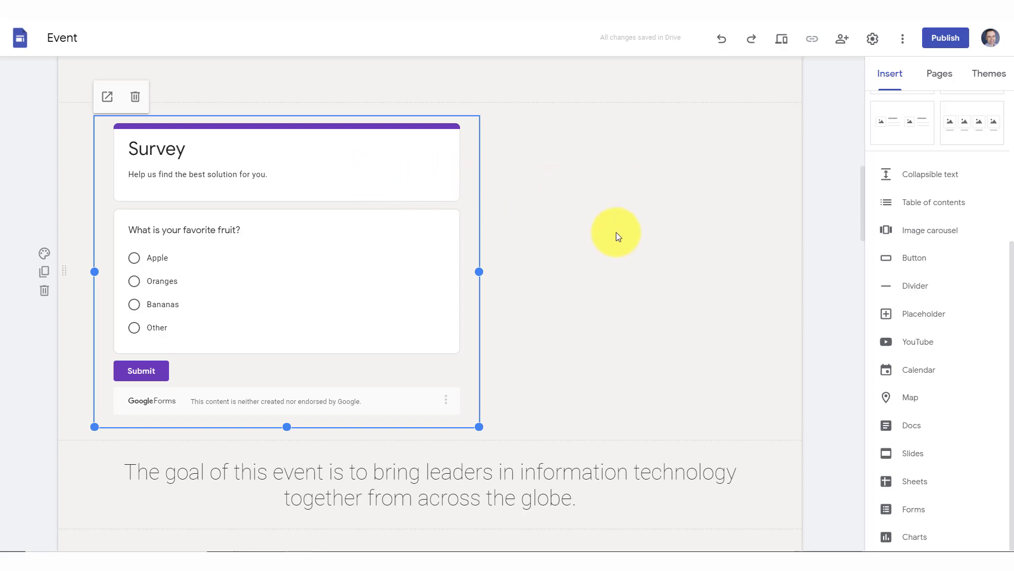
scroll(632, 240, up, 2)
scroll(631, 241, down, 3)
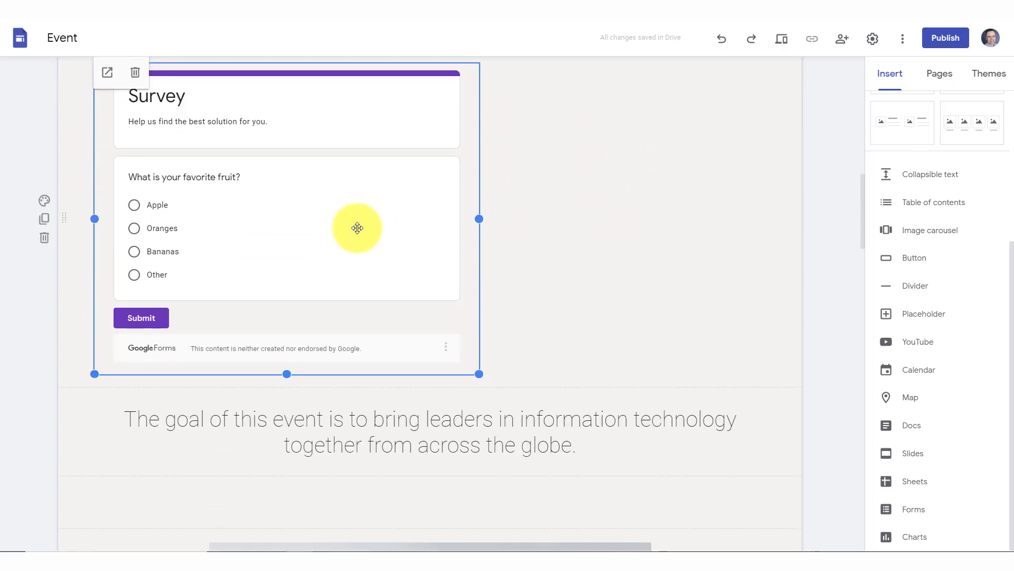
scroll(357, 227, up, 2)
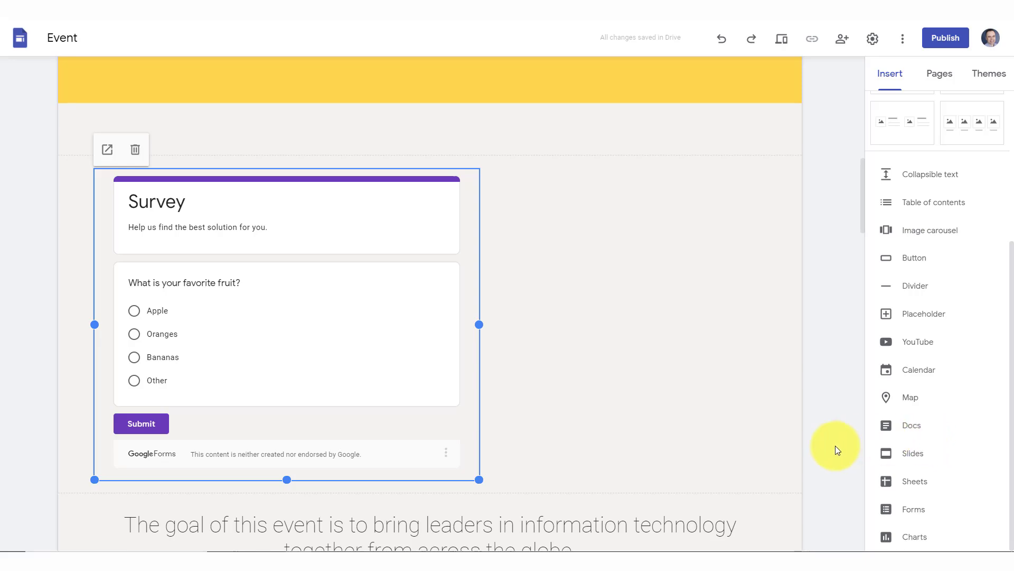
scroll(835, 445, up, 12)
scroll(835, 445, up, 1)
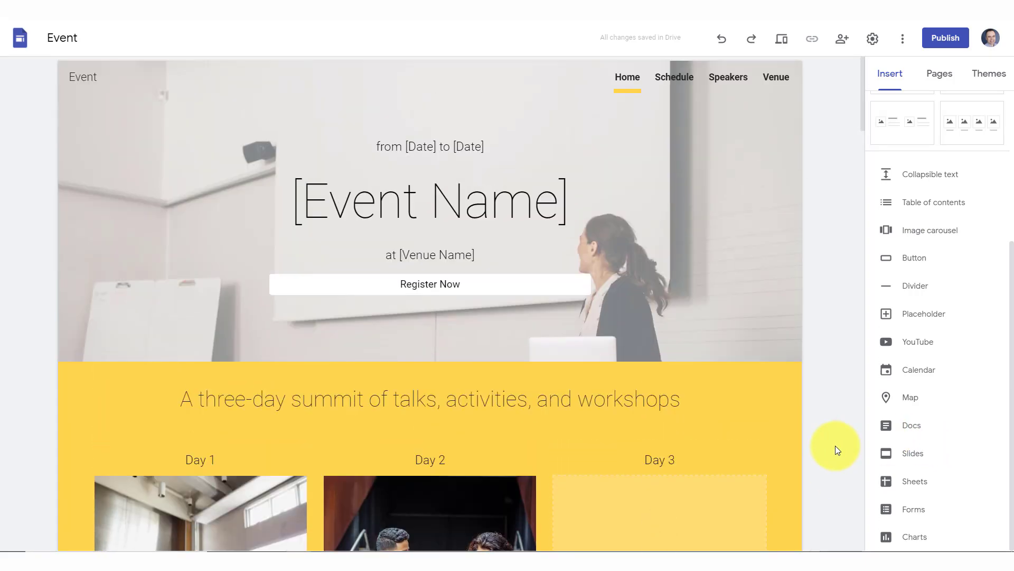
scroll(836, 445, down, 5)
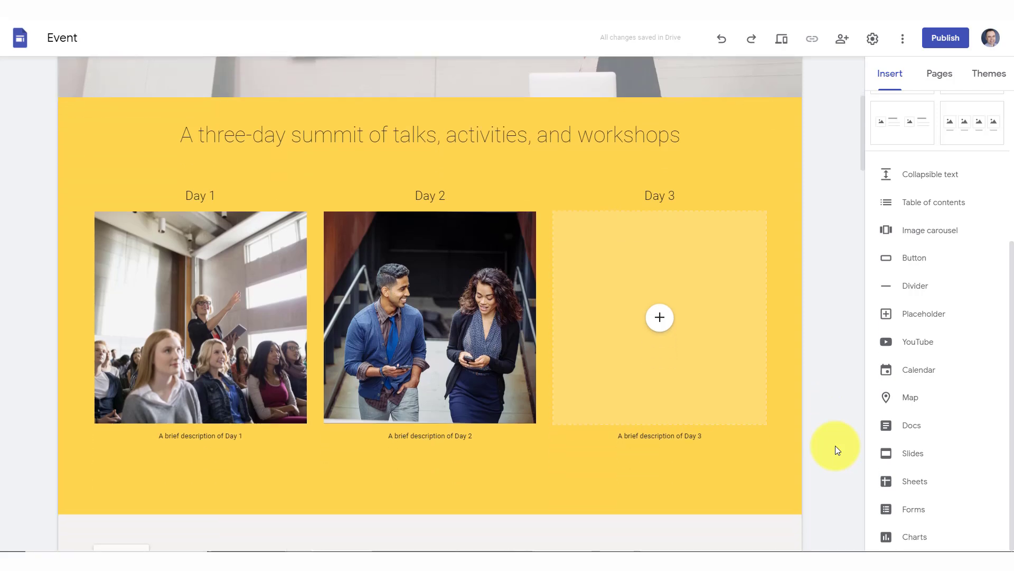
click(591, 323)
drag(618, 265, 618, 233)
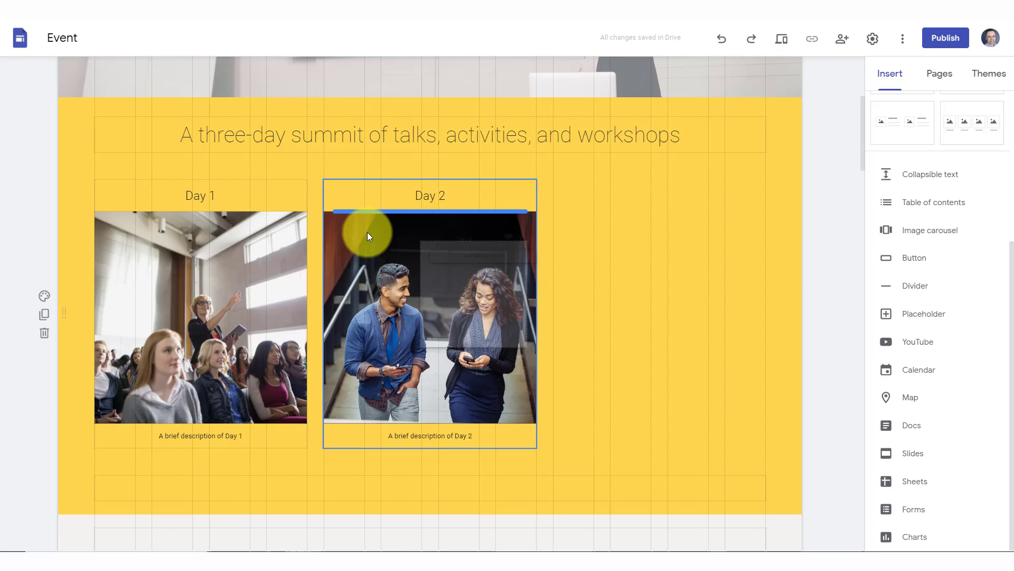
drag(369, 235, 278, 238)
drag(368, 238, 627, 232)
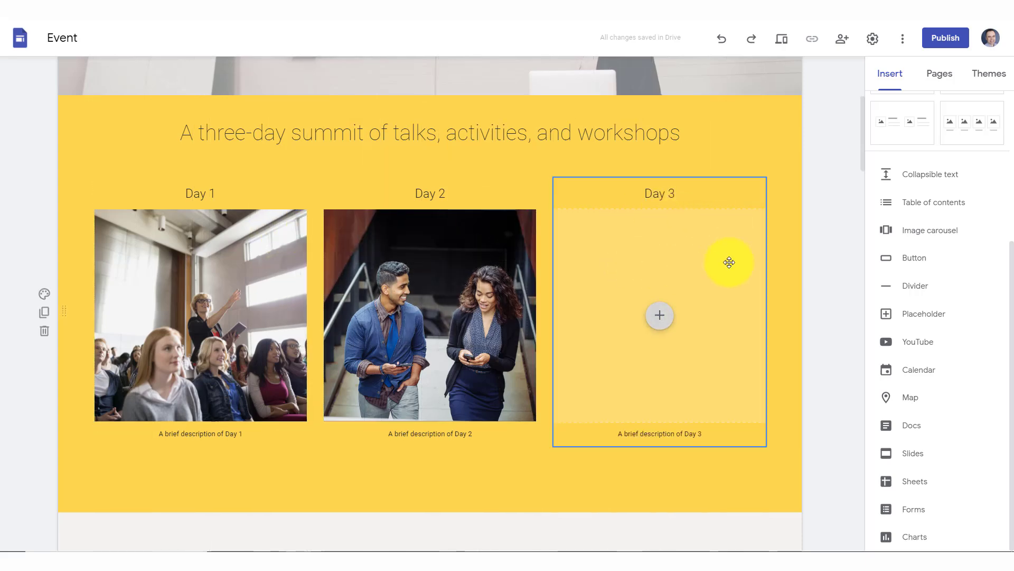
scroll(729, 263, down, 2)
scroll(729, 262, up, 7)
mouse_move(733, 264)
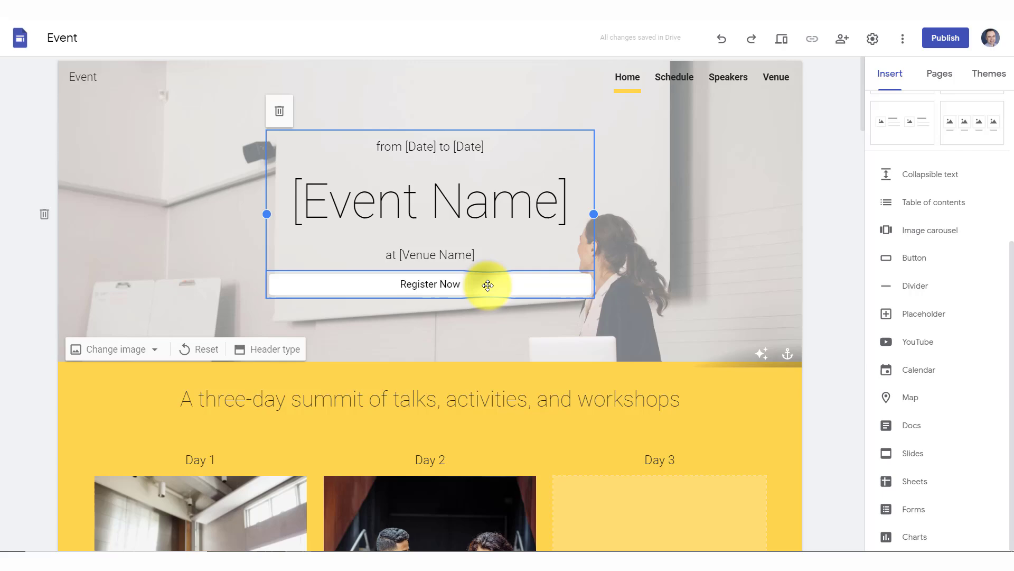
scroll(311, 338, down, 8)
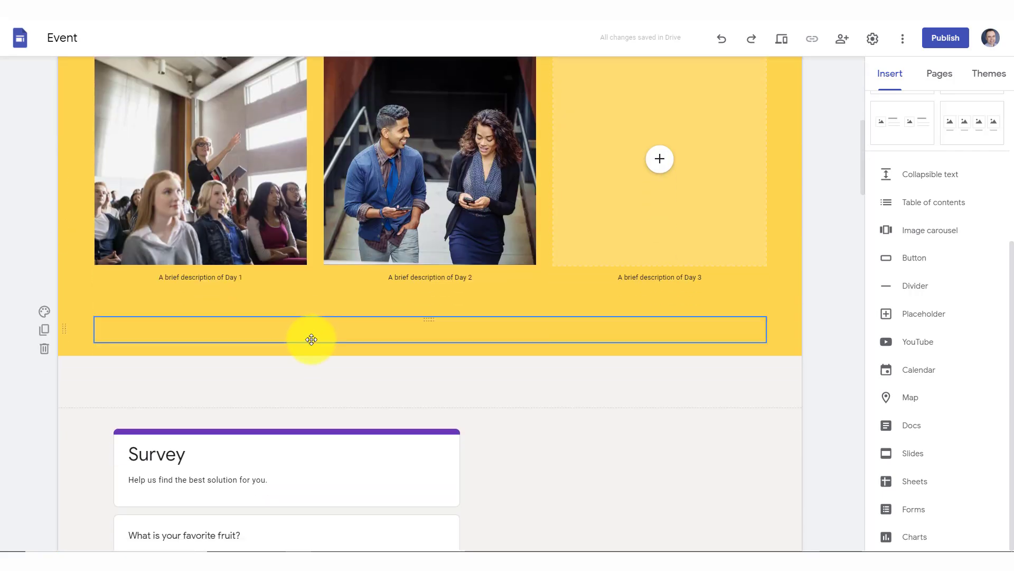
scroll(310, 341, down, 2)
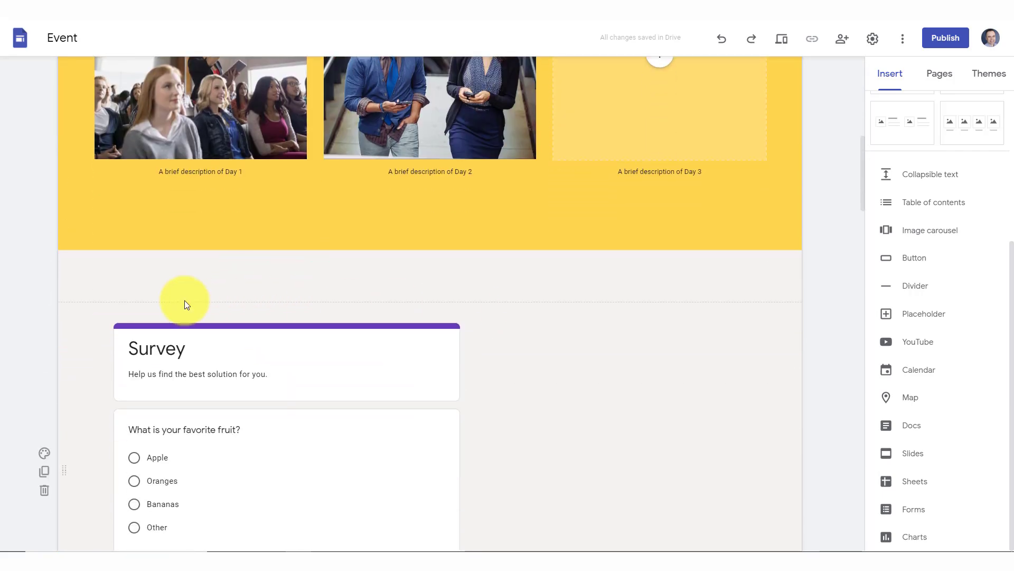
click(46, 261)
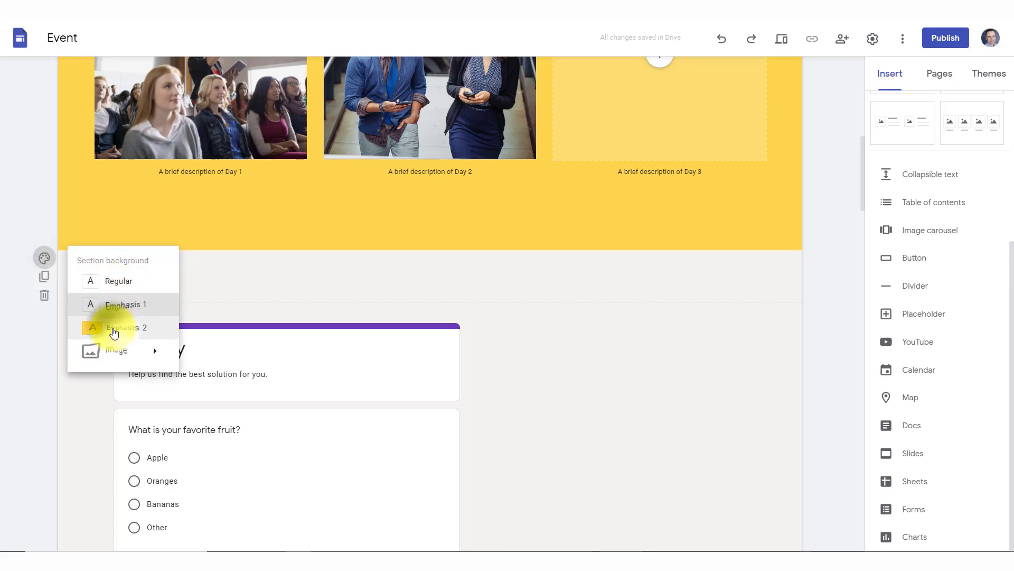
click(108, 328)
click(44, 260)
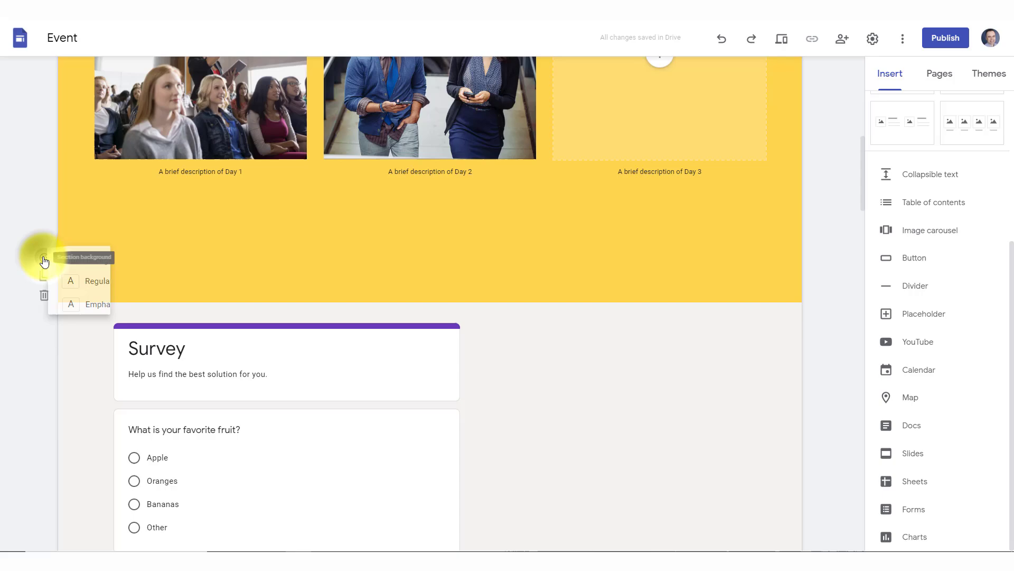
click(118, 315)
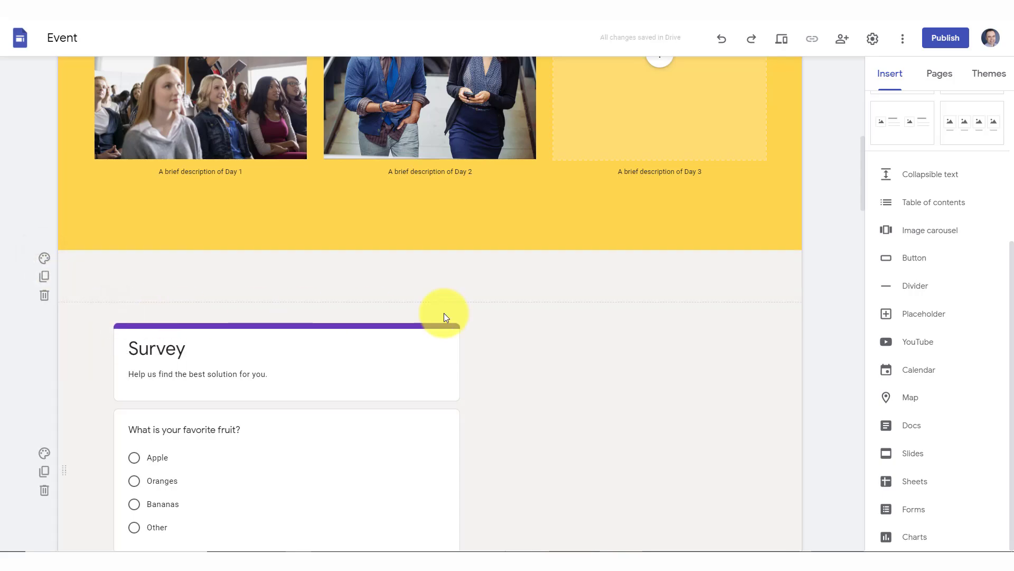
scroll(663, 309, up, 10)
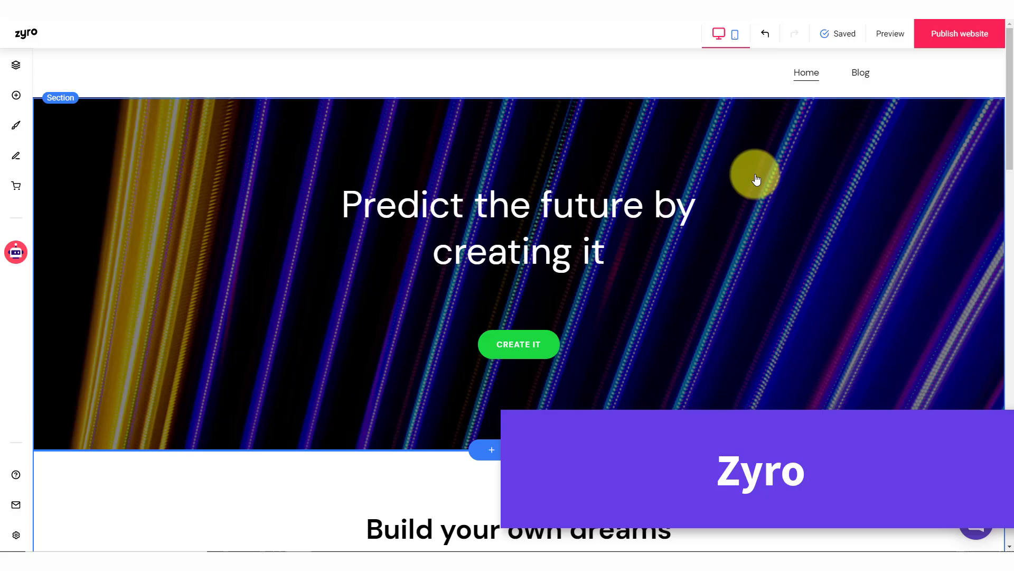
- Nudge the first ocean video slightly higher and raise the third level with it
scroll(754, 180, down, 5)
scroll(755, 181, down, 9)
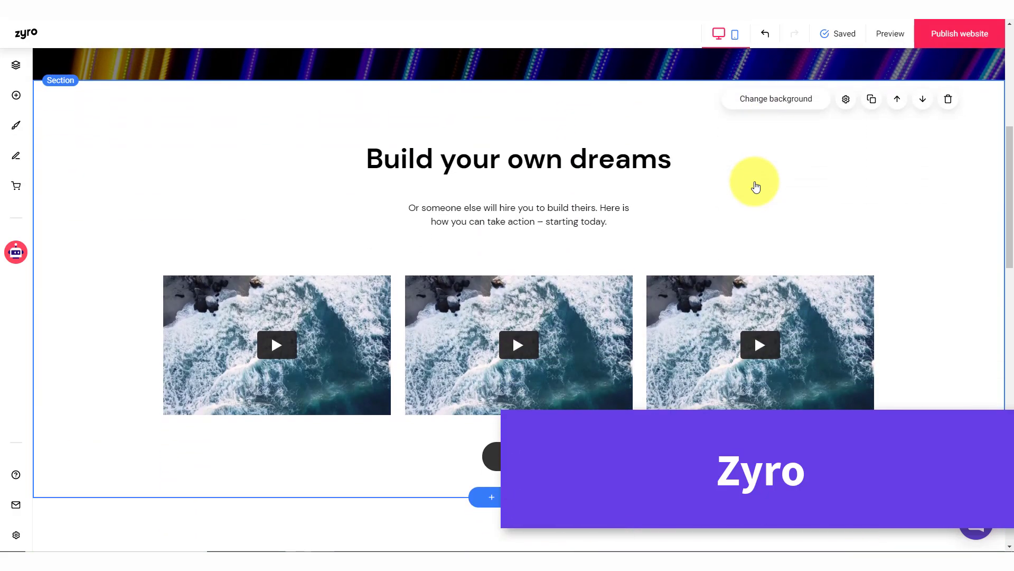
scroll(750, 182, up, 15)
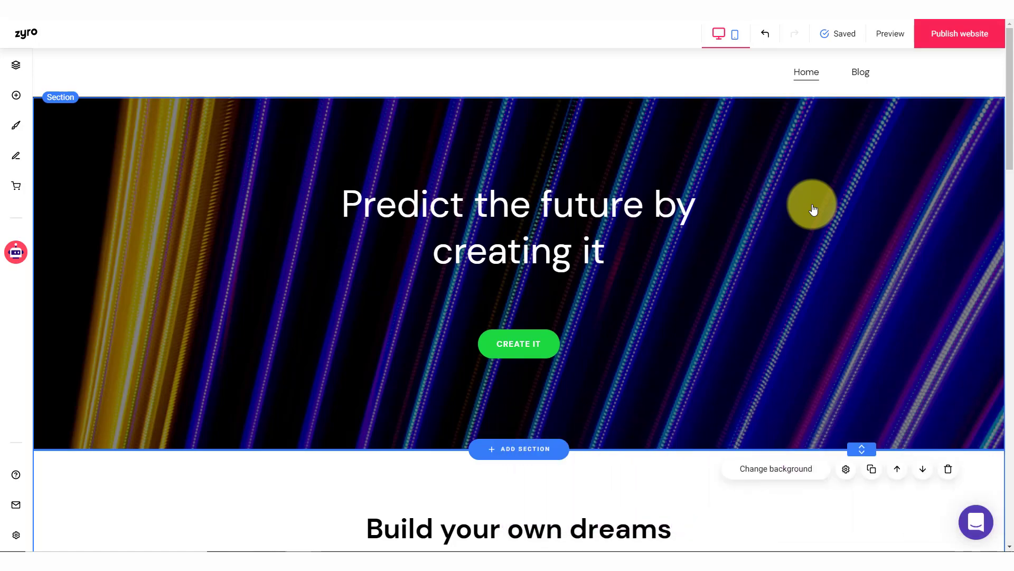
scroll(813, 209, down, 3)
scroll(813, 210, up, 3)
scroll(813, 210, down, 9)
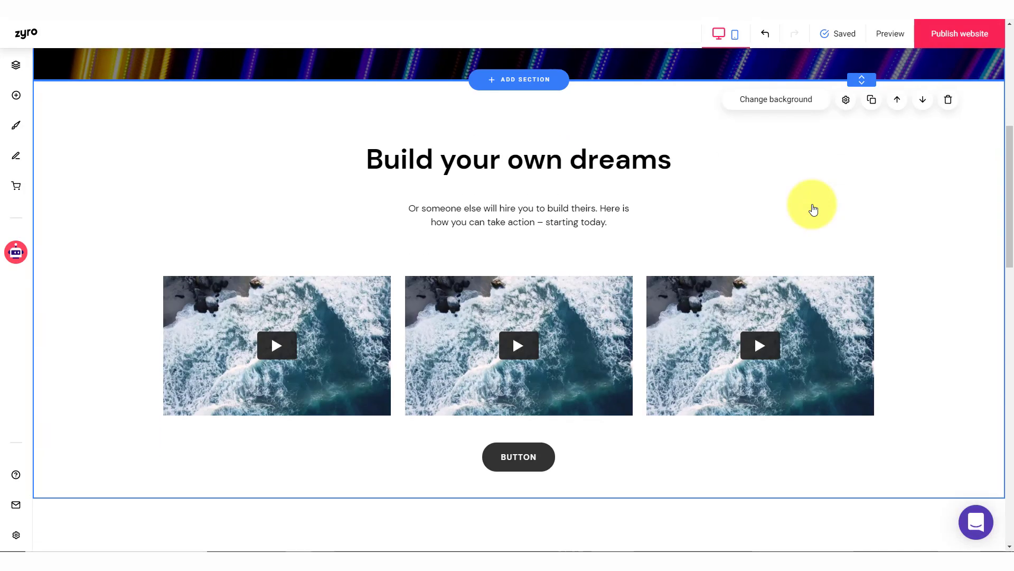
drag(342, 213, 335, 172)
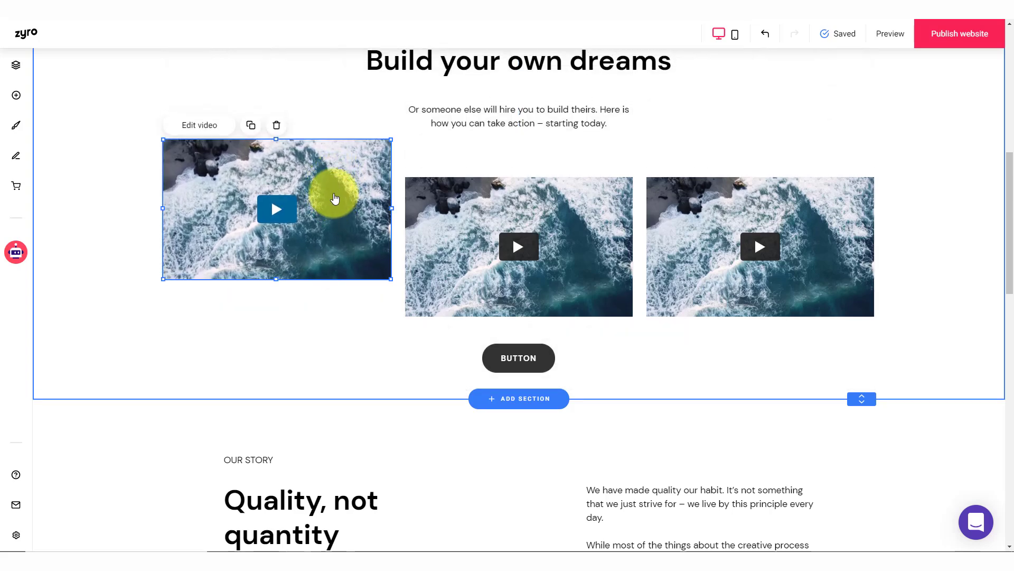
scroll(673, 335, up, 3)
drag(818, 359, 818, 324)
scroll(962, 310, down, 2)
click(720, 333)
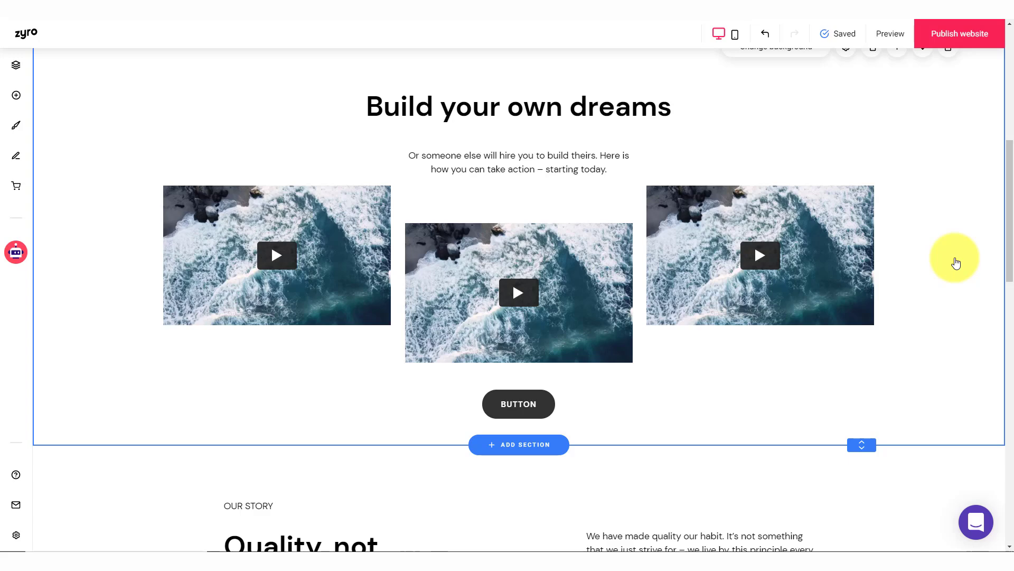
- Raise the third video further and drop the first video below the middle one
scroll(954, 261, up, 3)
scroll(945, 264, down, 3)
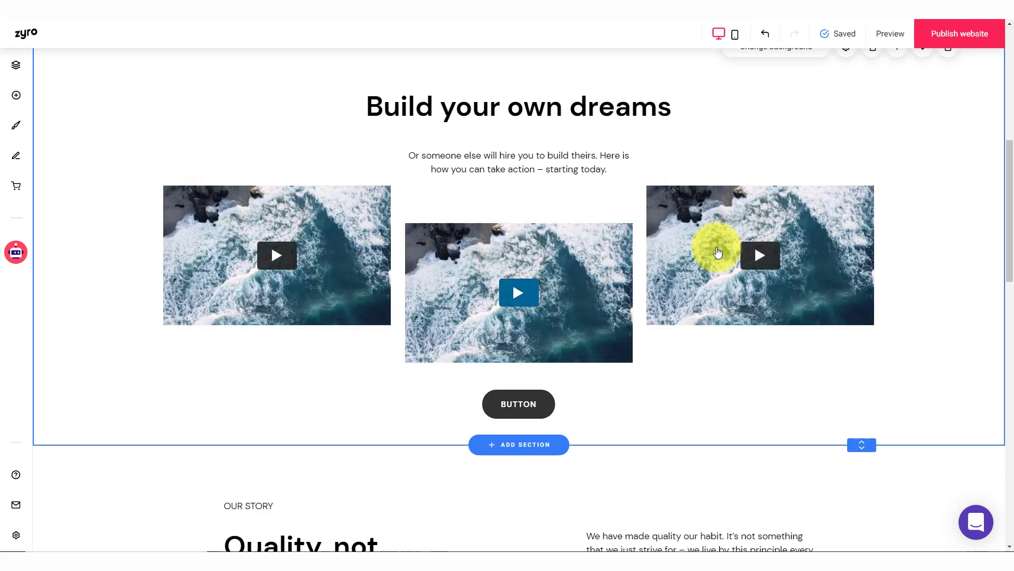
drag(765, 208, 770, 178)
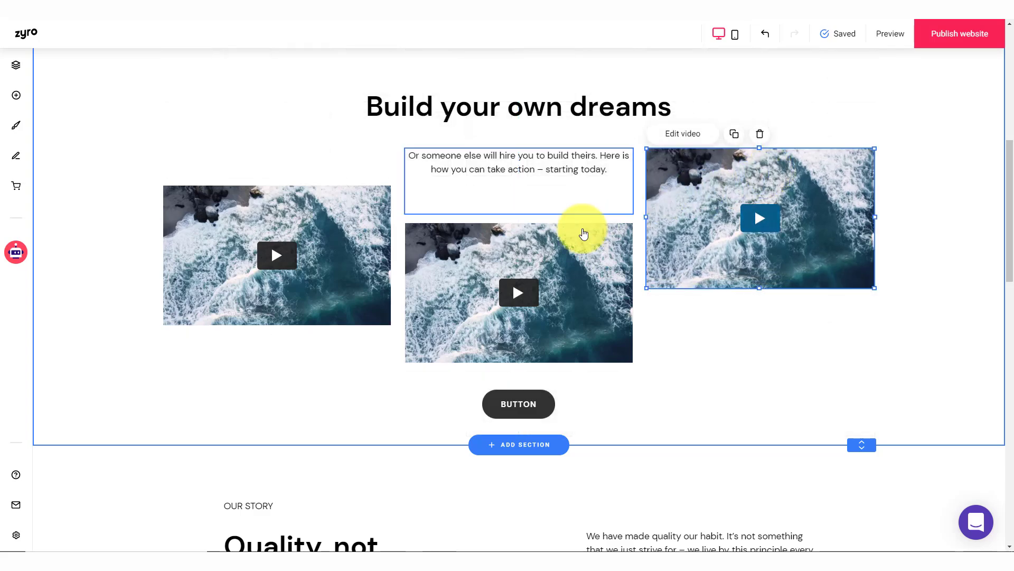
drag(332, 261, 335, 373)
click(947, 264)
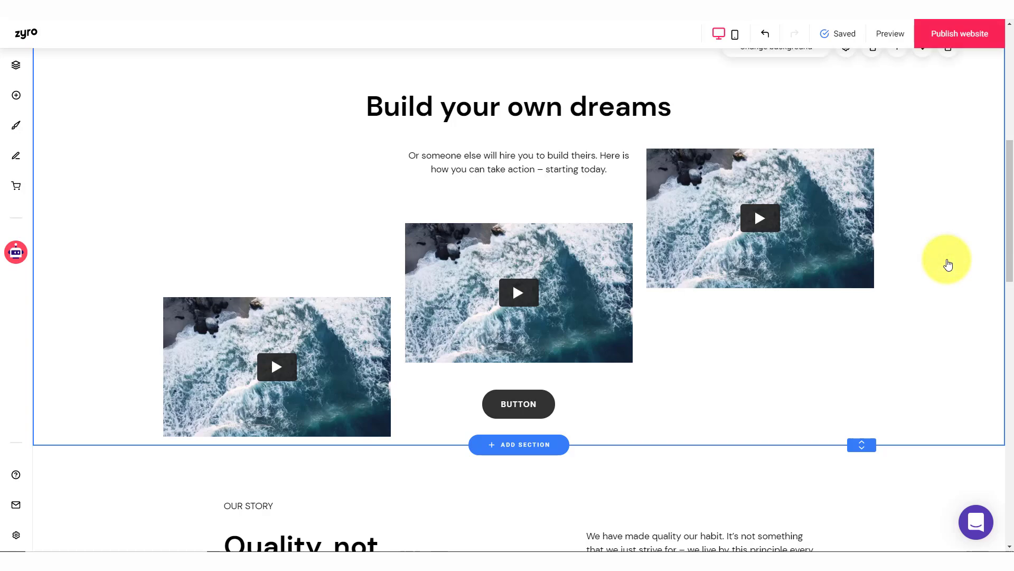
scroll(949, 264, up, 3)
scroll(948, 264, down, 3)
scroll(949, 264, down, 1)
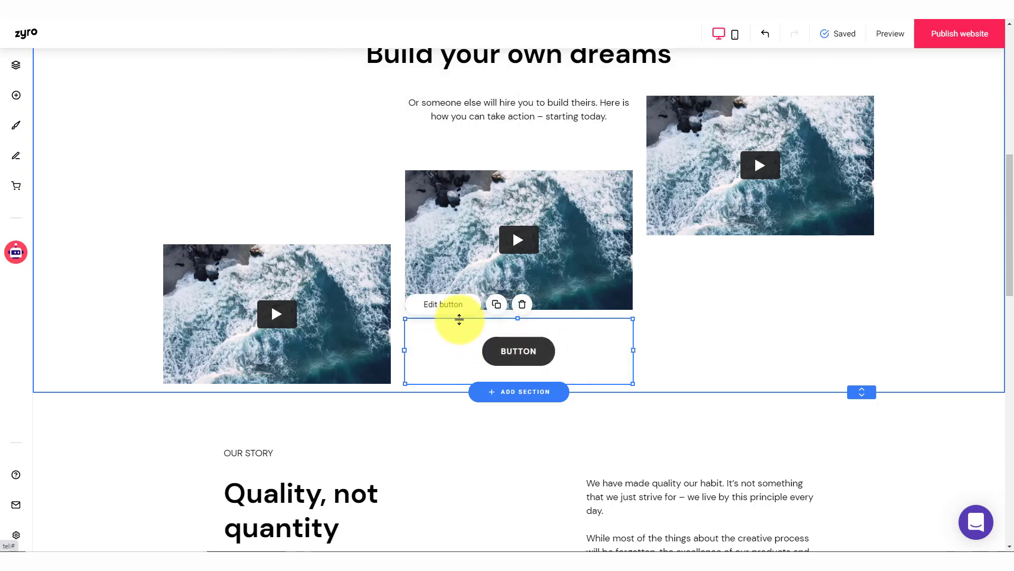
- In REGISTER NOW's settings, retype the label and keep the primary button style
click(455, 309)
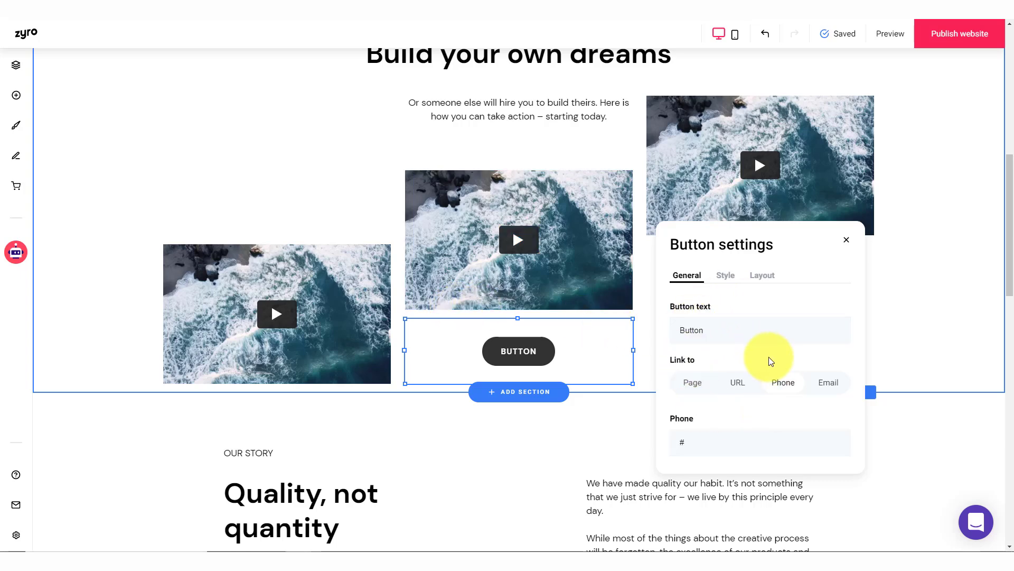
drag(724, 330, 670, 335)
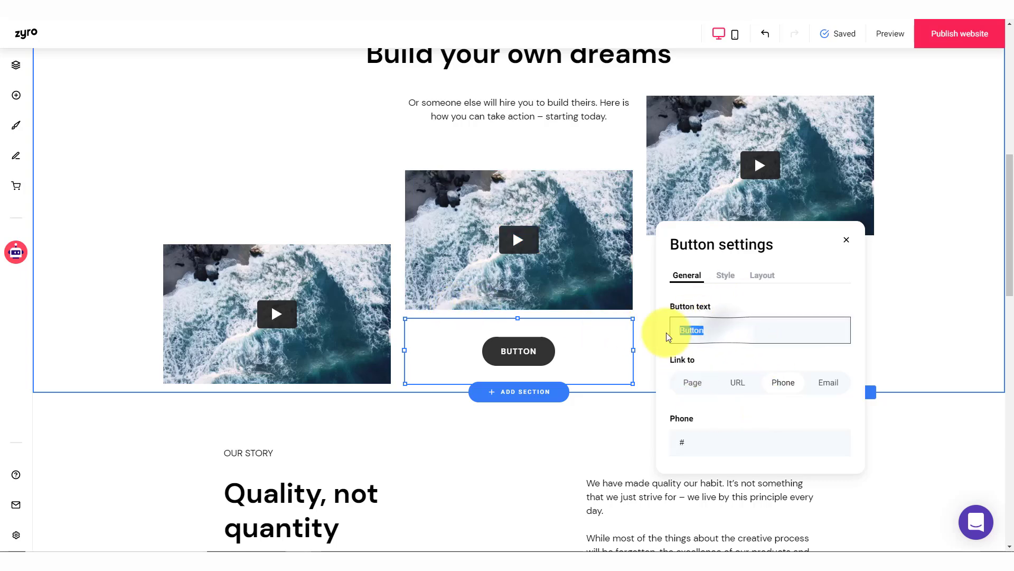
text(Register Now)
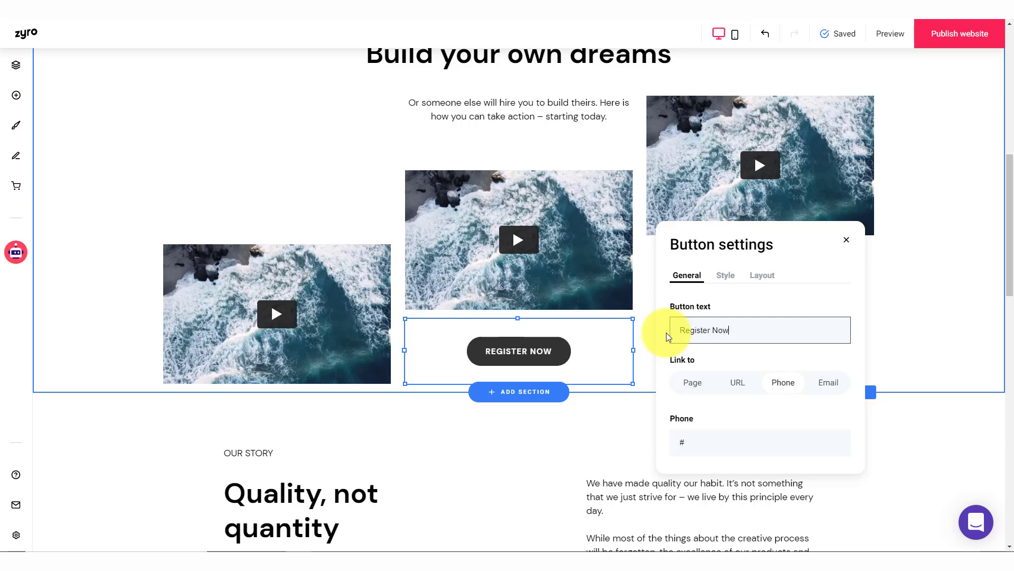
click(725, 275)
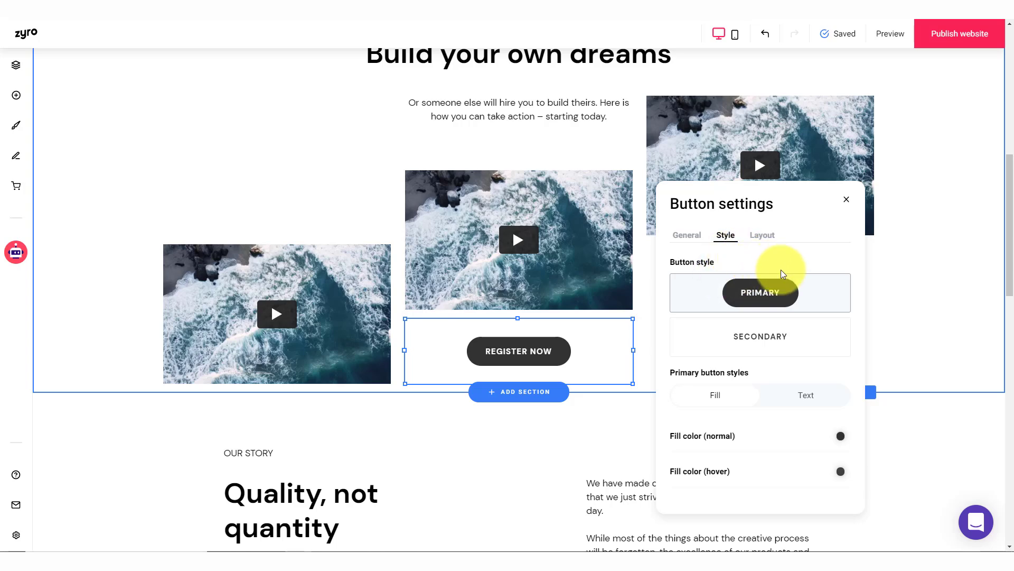
click(766, 339)
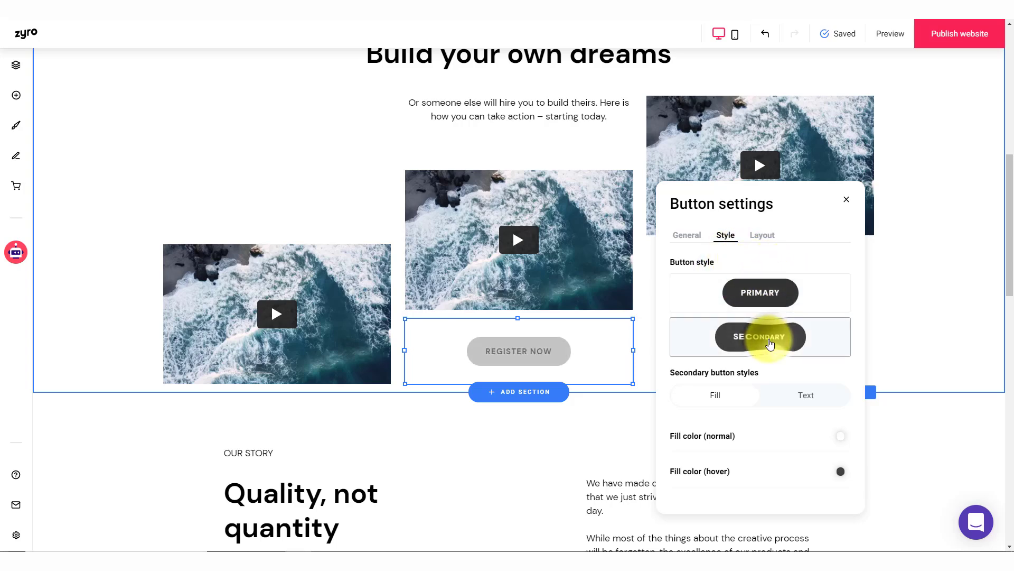
click(761, 291)
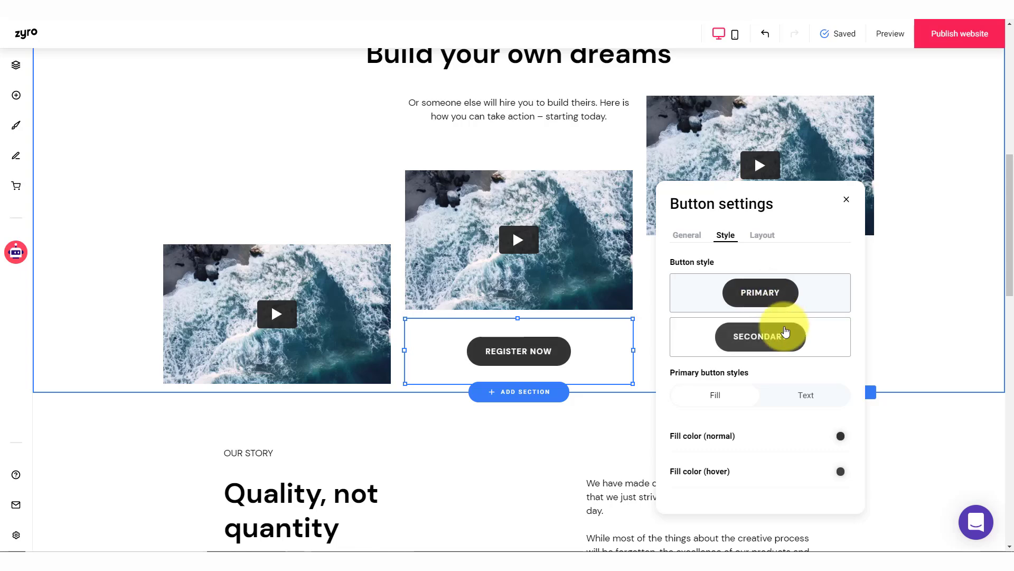
- Set the button's normal fill to custom green #47BC16 and move it above the left video
click(842, 437)
click(669, 407)
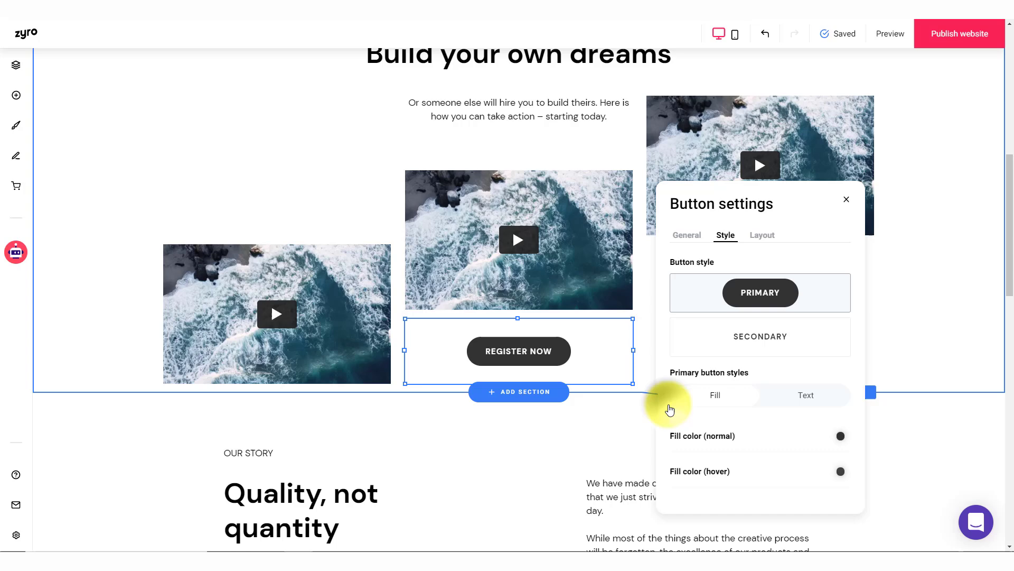
drag(688, 365, 724, 366)
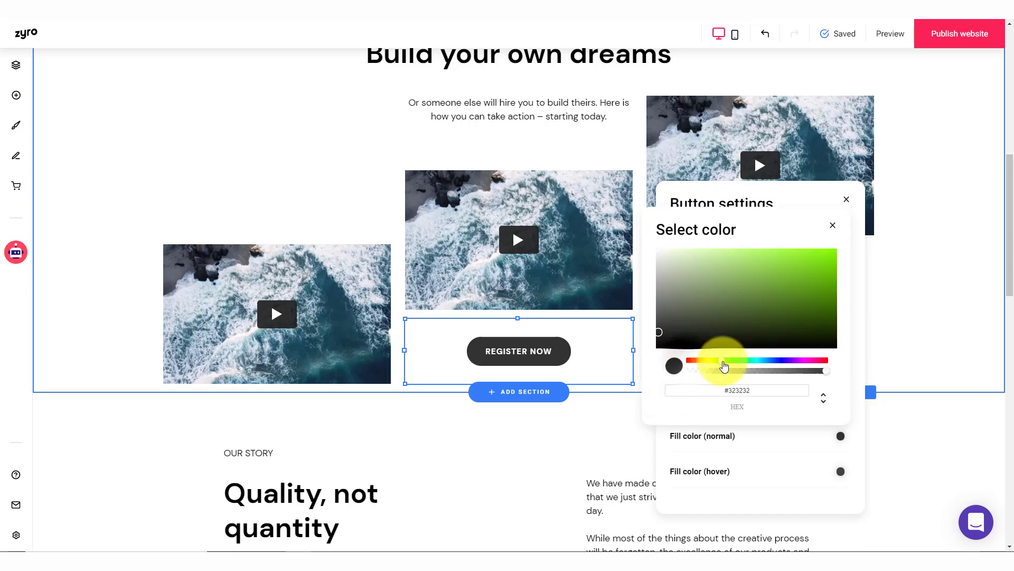
click(816, 275)
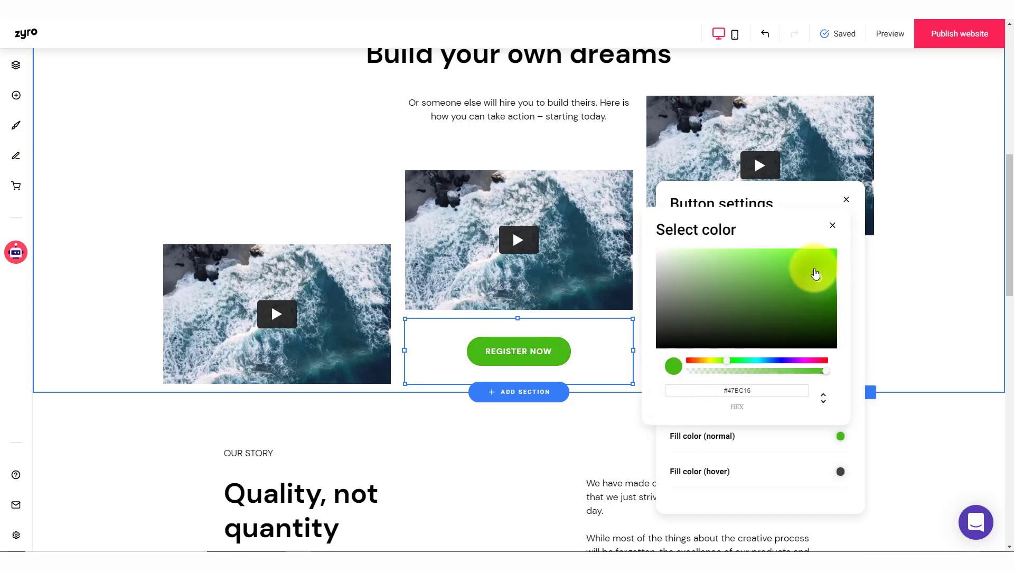
click(833, 228)
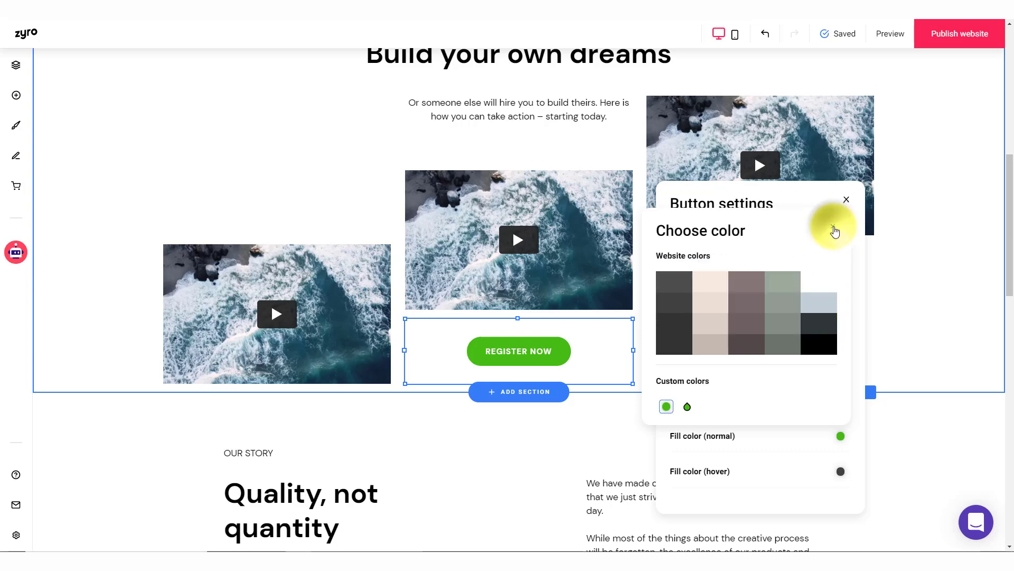
click(839, 221)
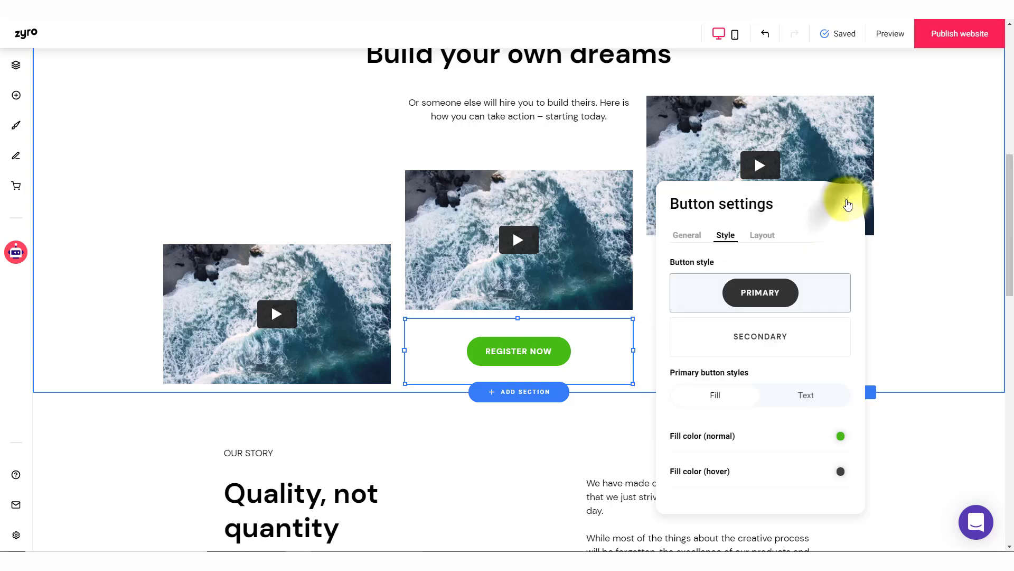
click(848, 205)
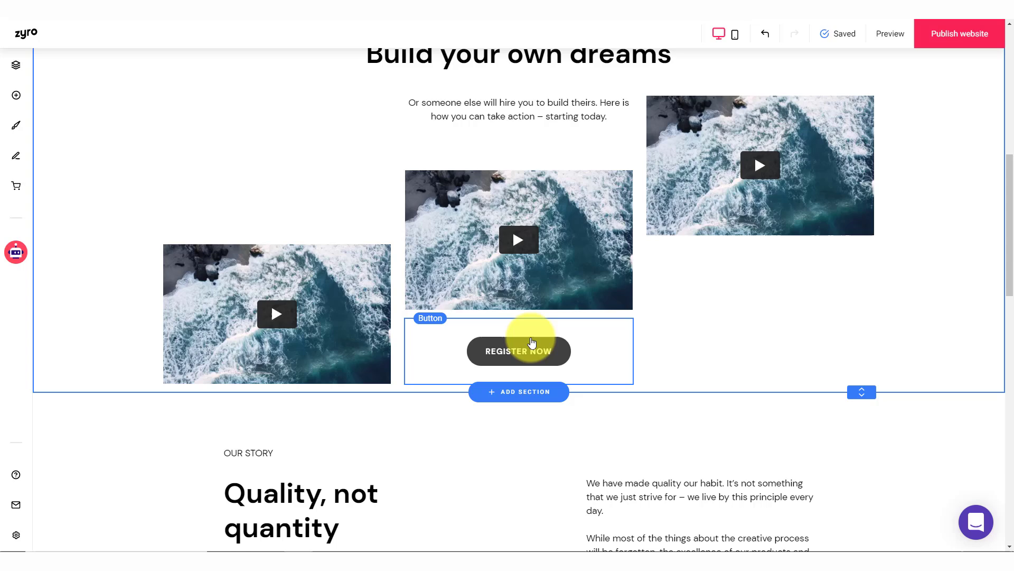
drag(531, 342, 297, 140)
scroll(407, 179, up, 3)
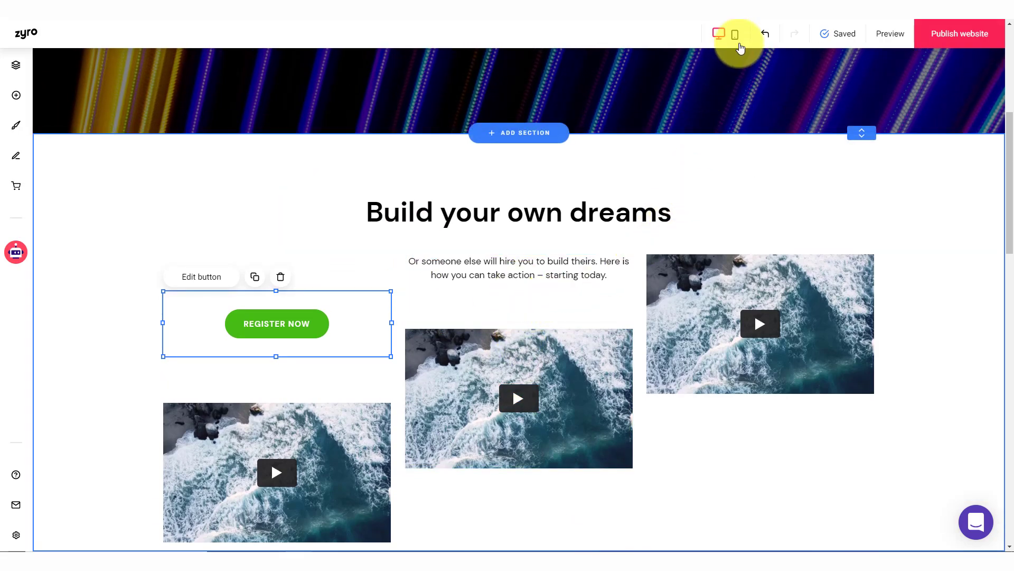
- In the mobile layout, move CREATE IT above the Predict the future heading
click(736, 35)
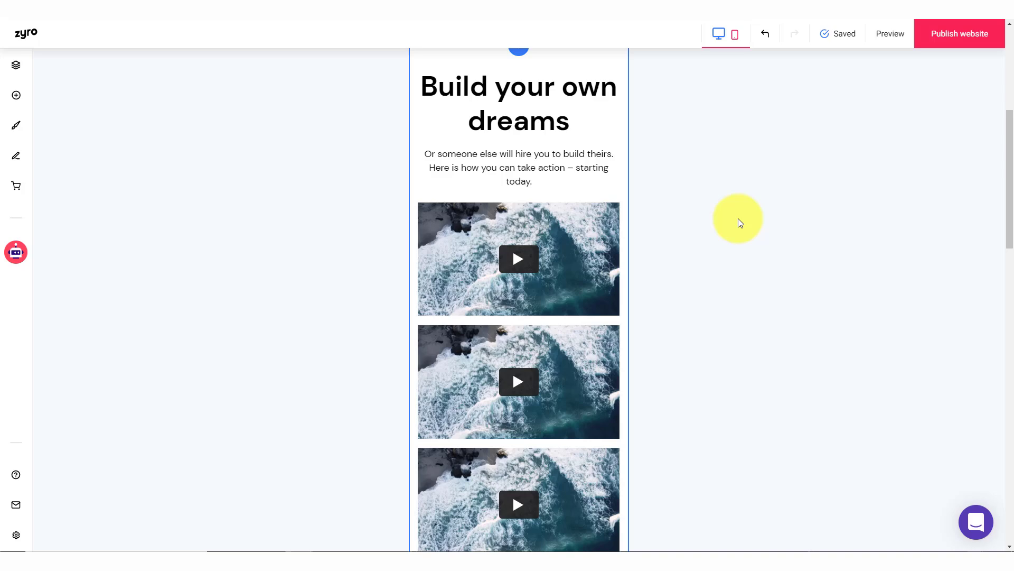
scroll(737, 218, up, 5)
scroll(673, 264, up, 1)
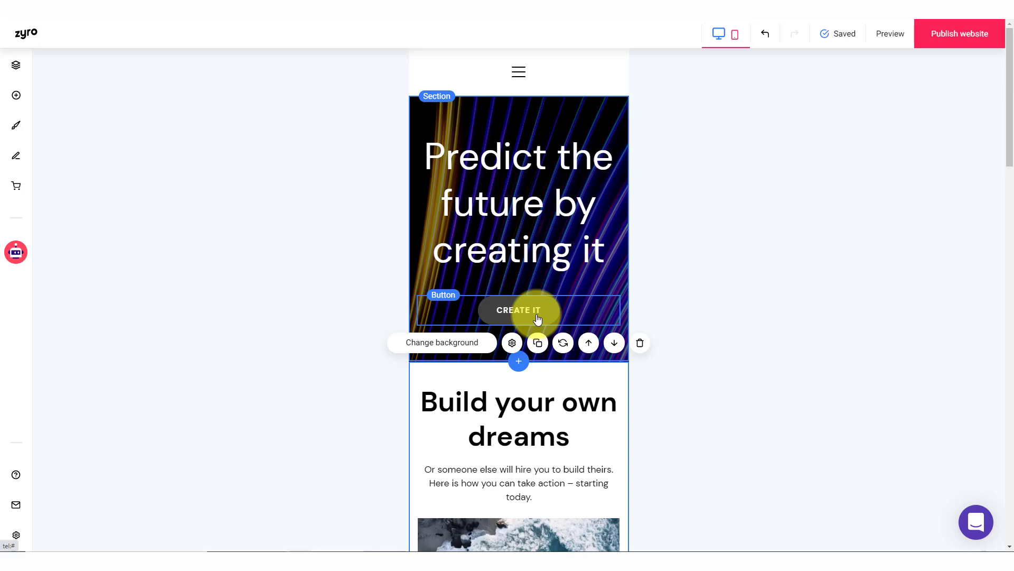
scroll(539, 316, down, 10)
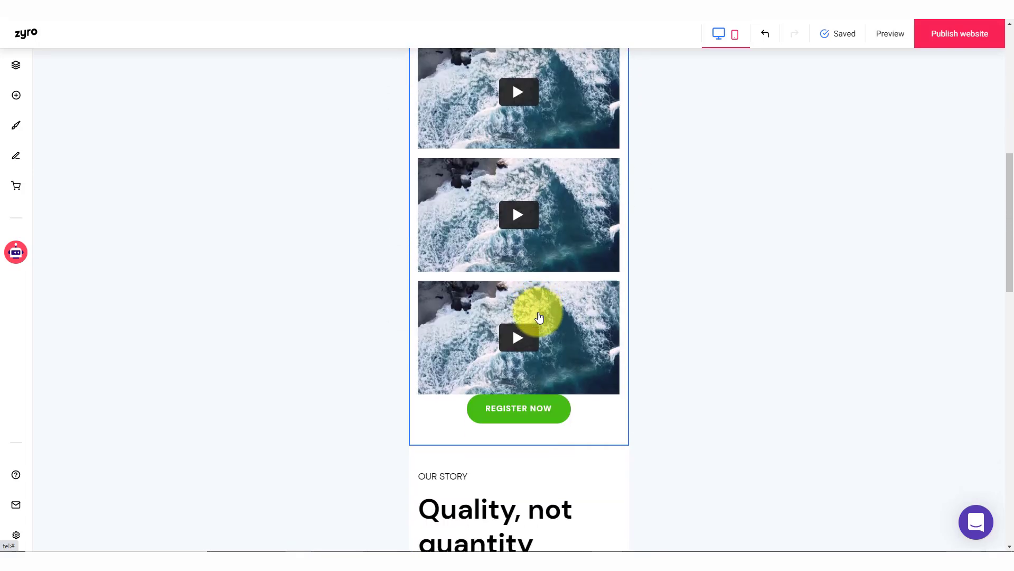
scroll(539, 316, up, 10)
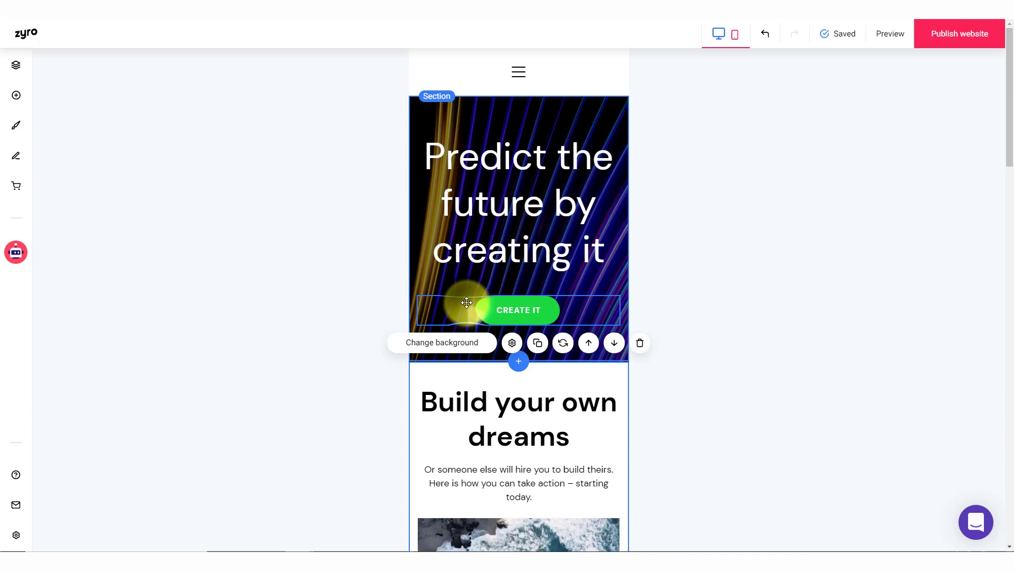
drag(466, 302, 518, 149)
click(583, 181)
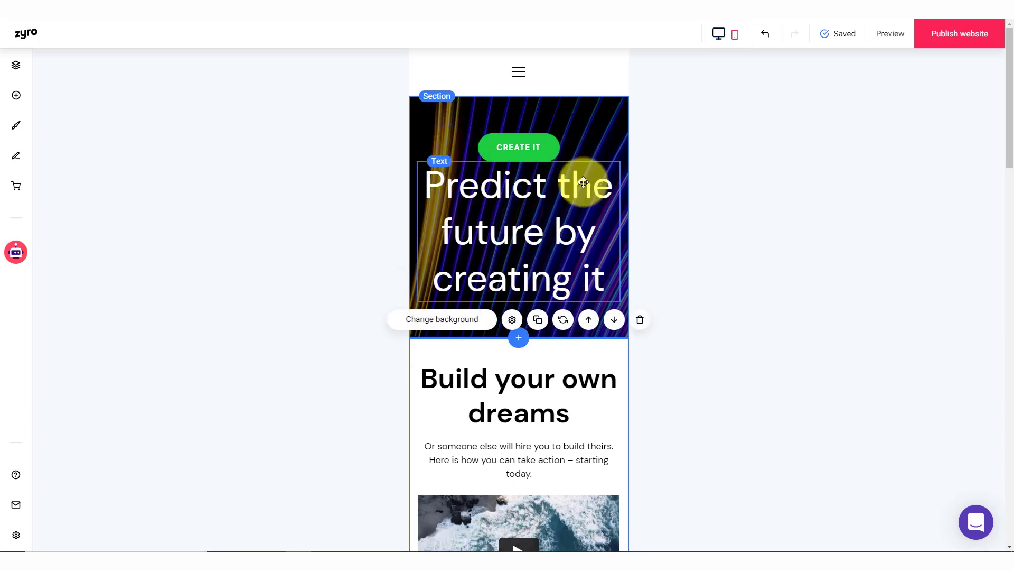
- Confirm the desktop layout is unchanged, then finish in desktop view
click(719, 35)
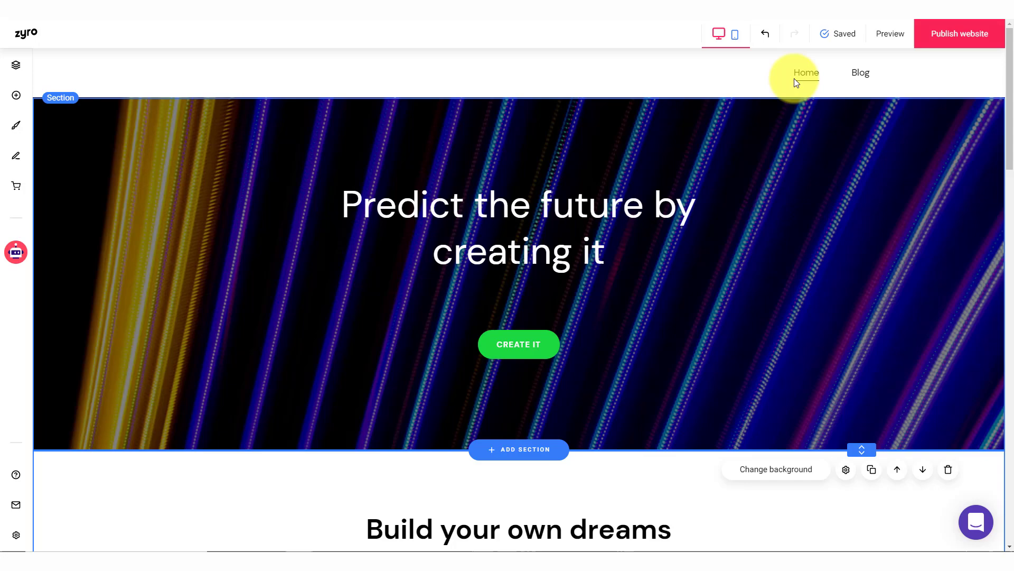
click(735, 41)
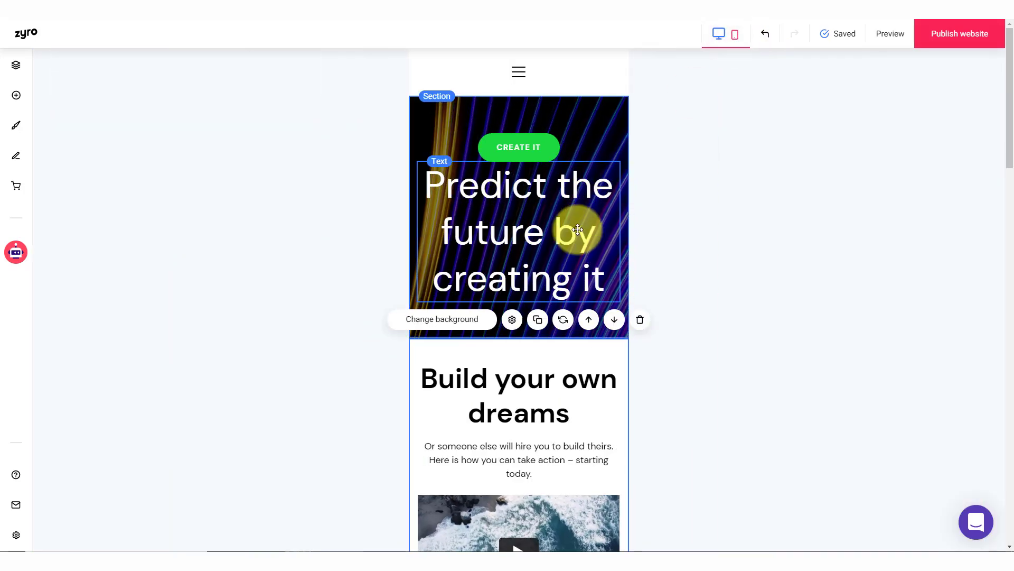
scroll(555, 278, down, 9)
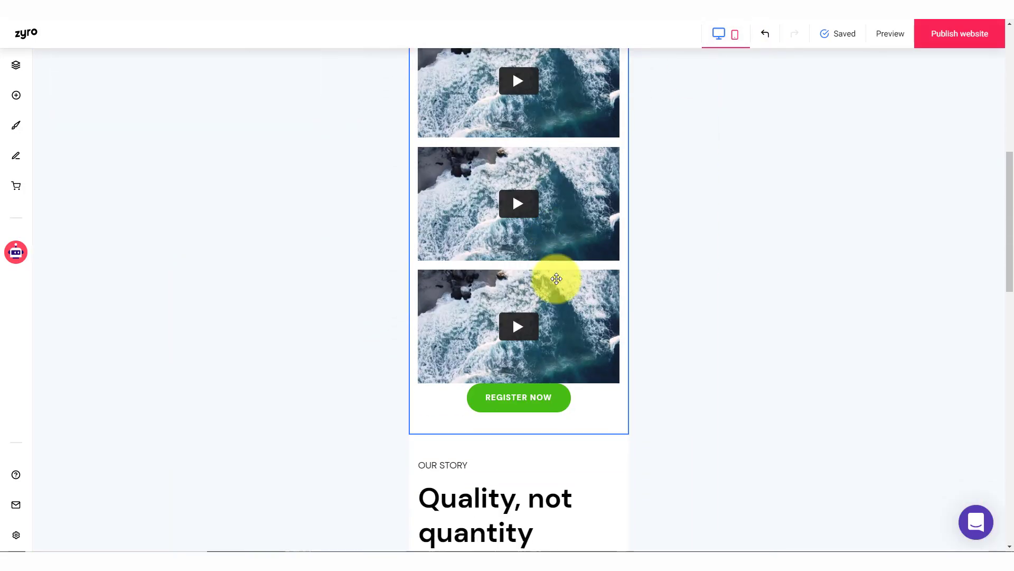
scroll(556, 280, up, 9)
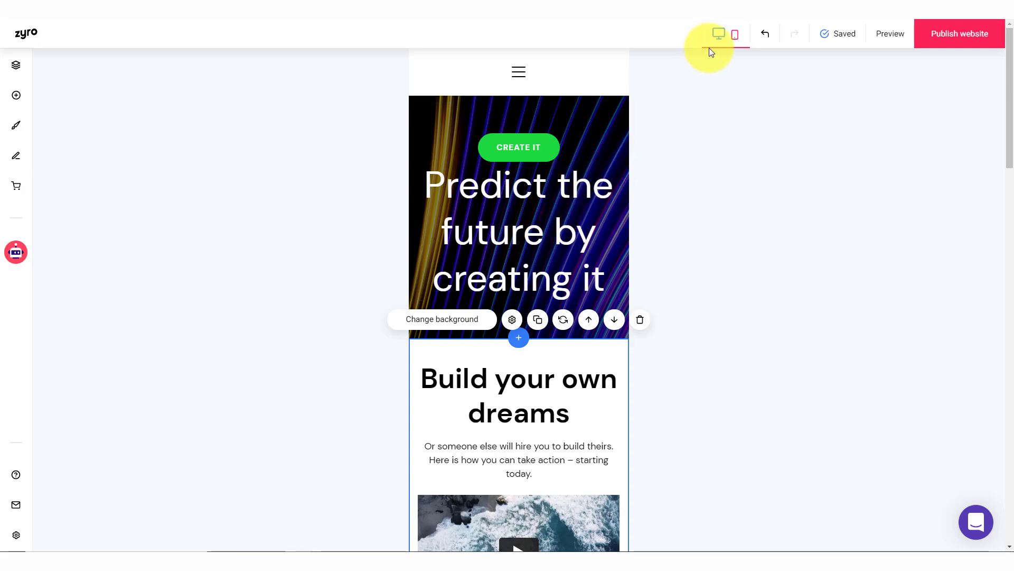
click(719, 35)
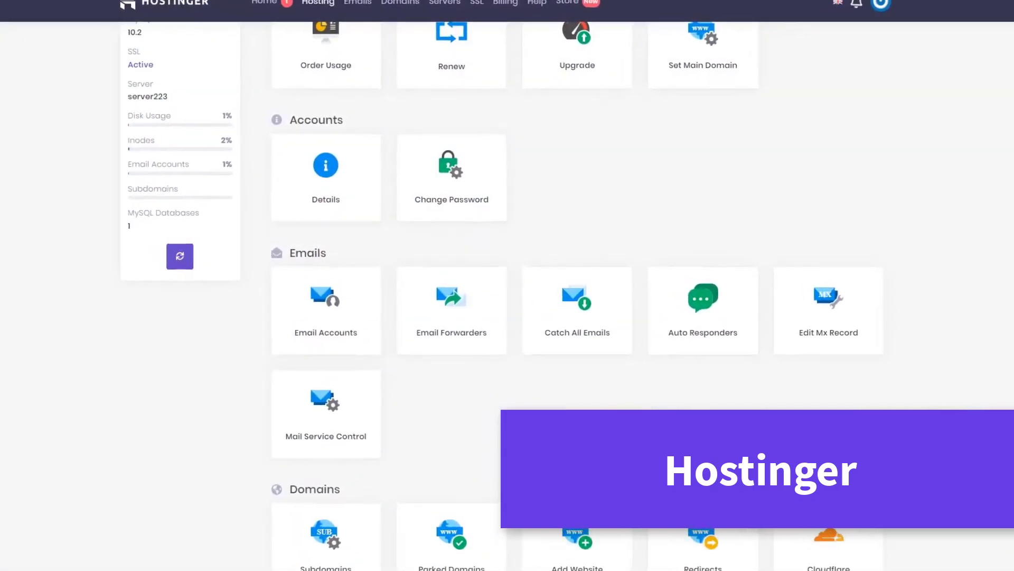
- Open hPanel's Add Website page under Domains and step into the Domain and Password fields
scroll(523, 370, down, 2)
scroll(527, 360, down, 1)
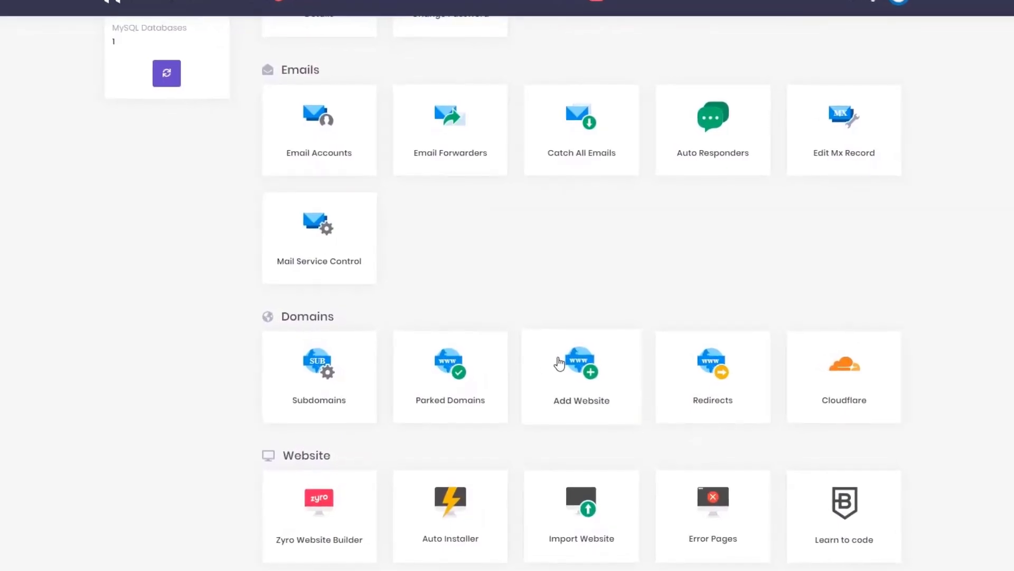
click(612, 407)
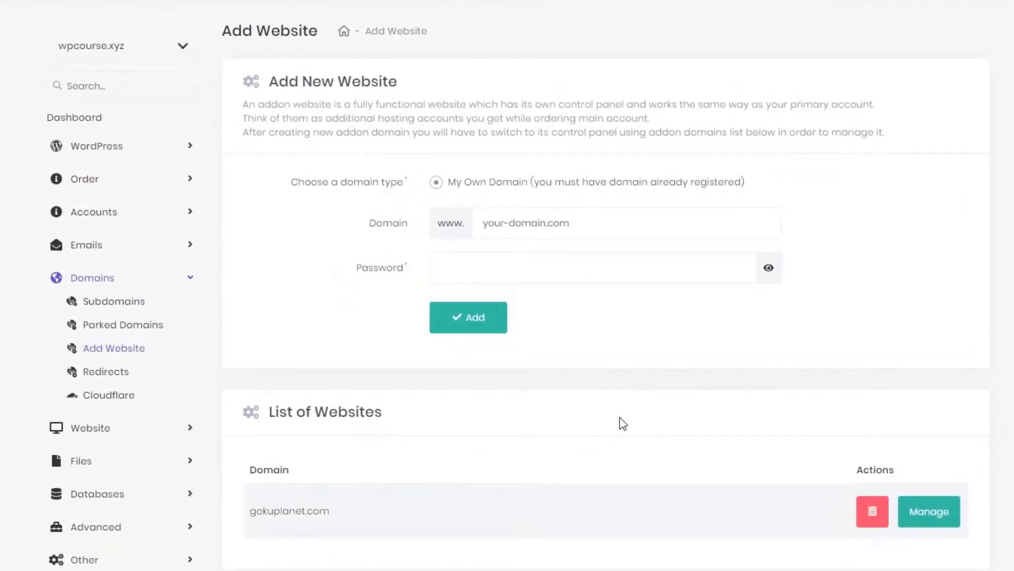
click(558, 218)
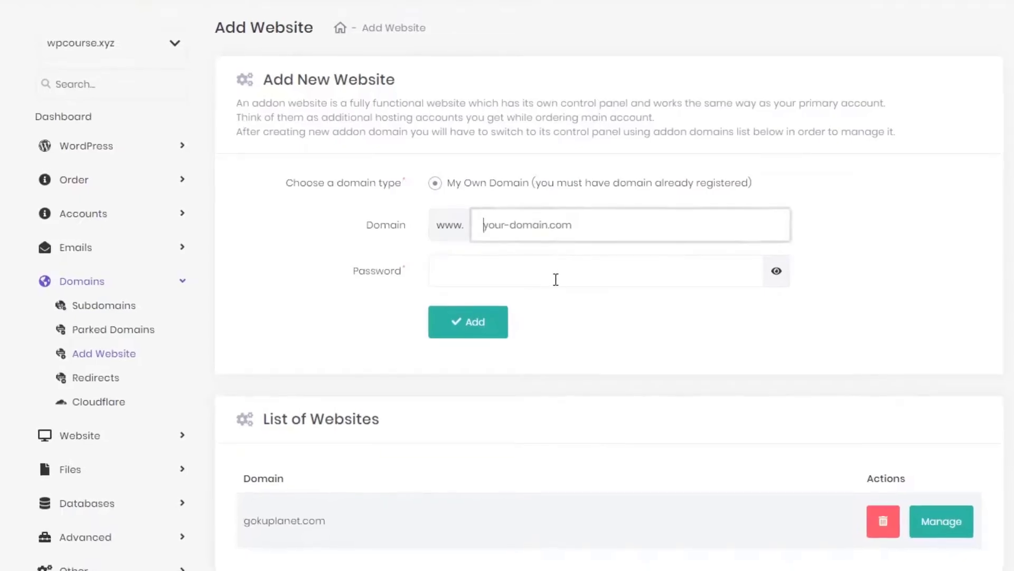
click(506, 271)
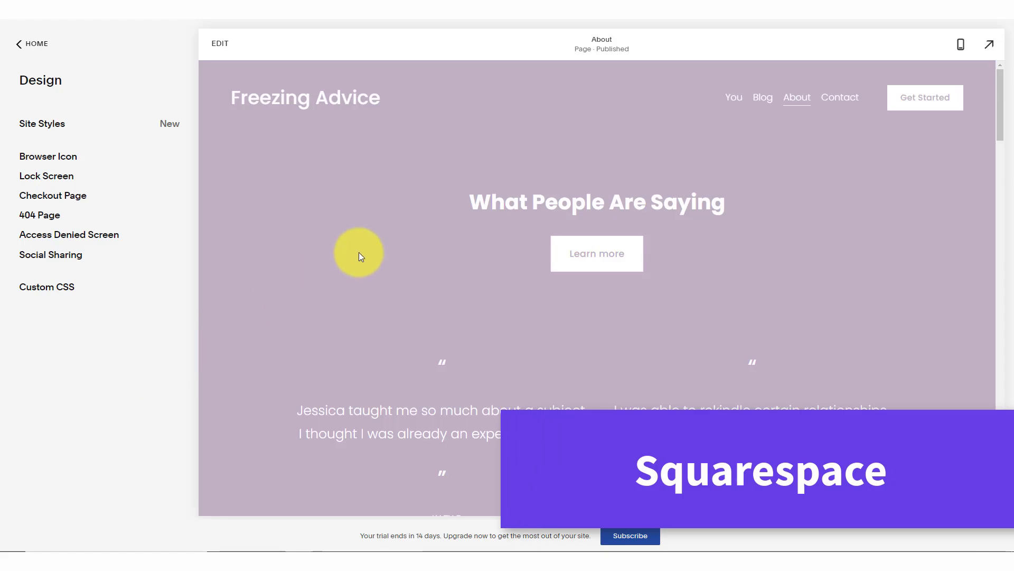
scroll(359, 253, down, 6)
scroll(359, 252, down, 15)
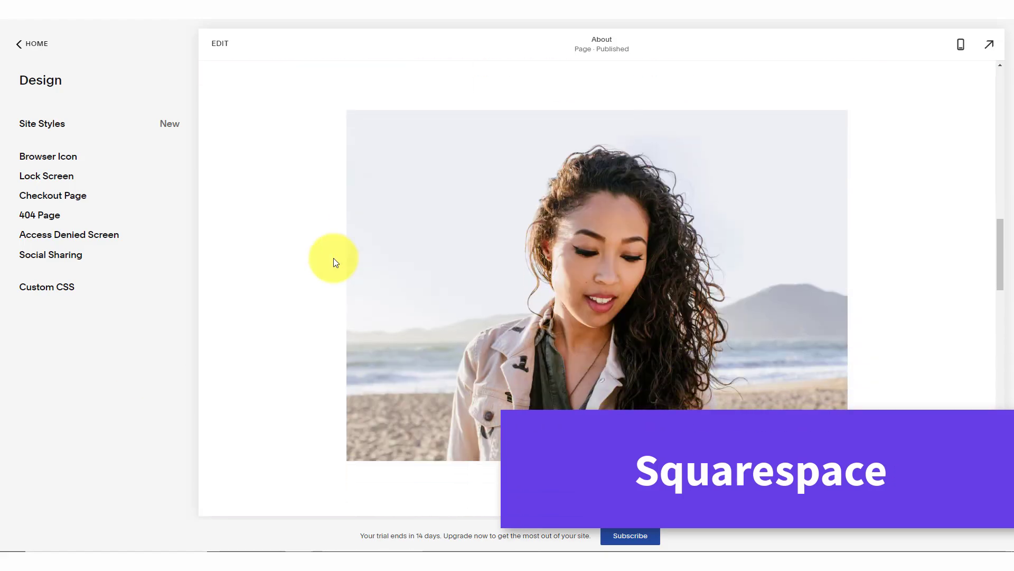
scroll(334, 258, down, 6)
scroll(334, 258, up, 10)
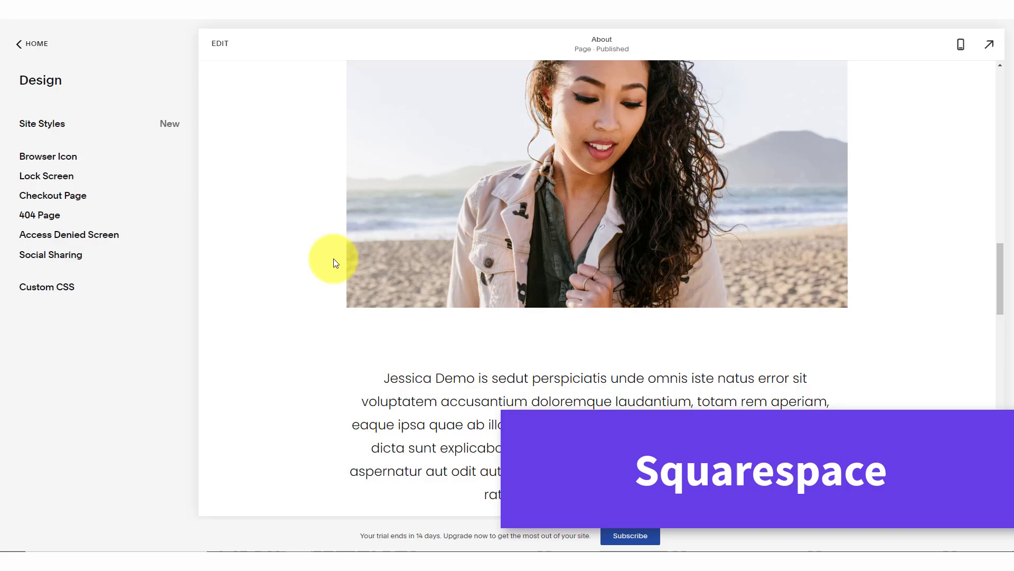
scroll(334, 258, down, 8)
scroll(334, 259, down, 12)
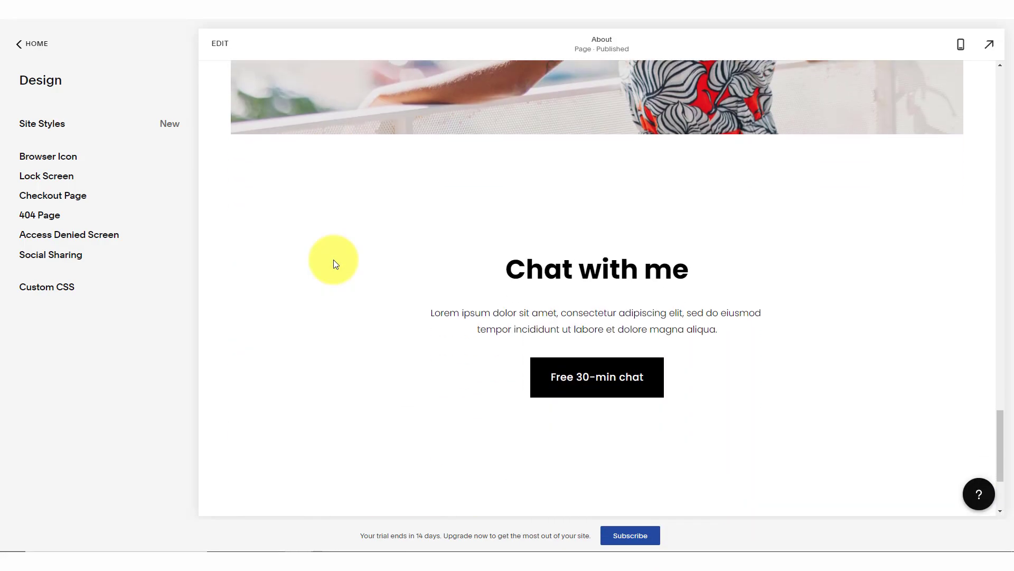
scroll(334, 259, up, 12)
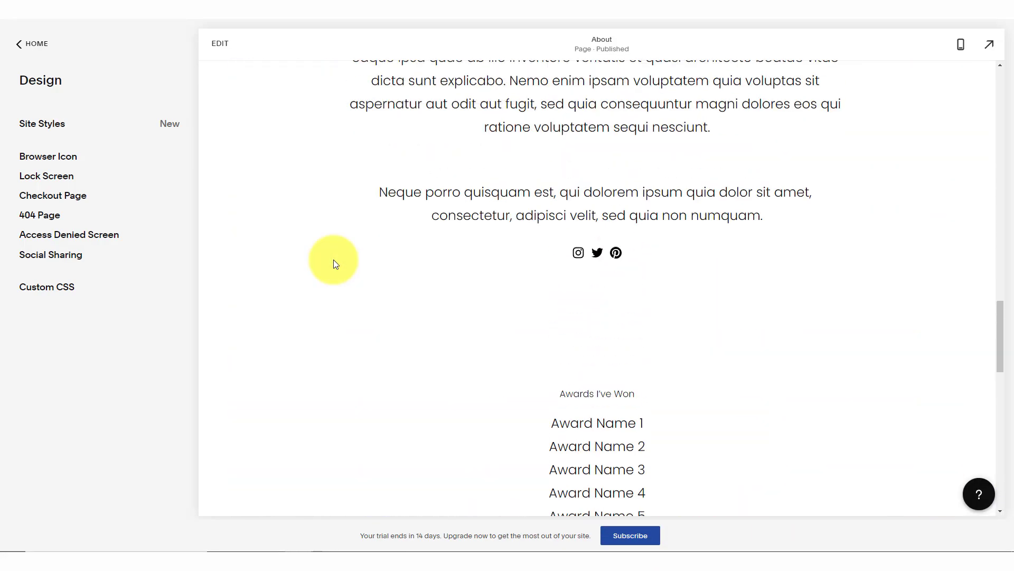
scroll(334, 258, up, 4)
scroll(334, 259, down, 2)
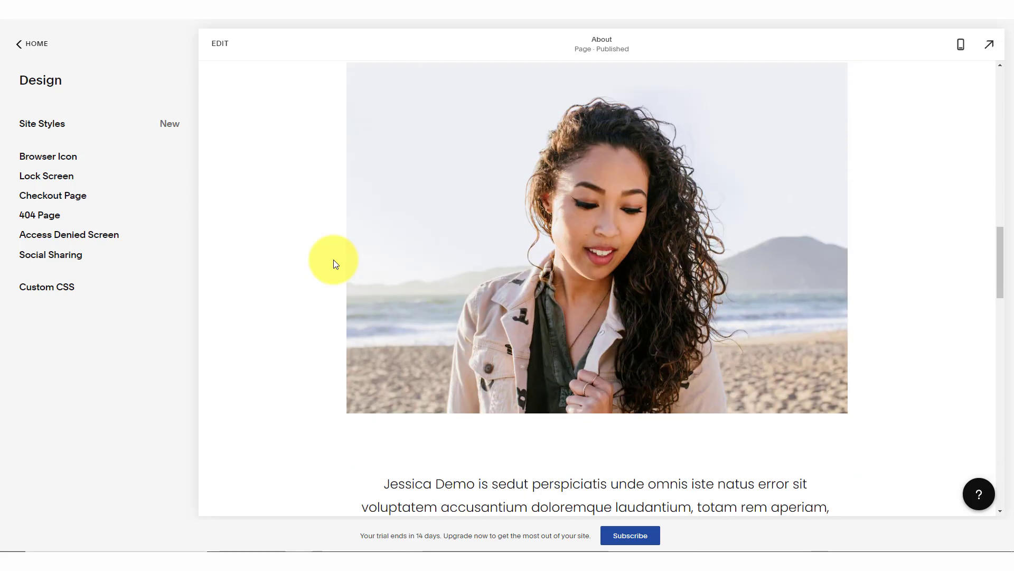
scroll(316, 270, up, 6)
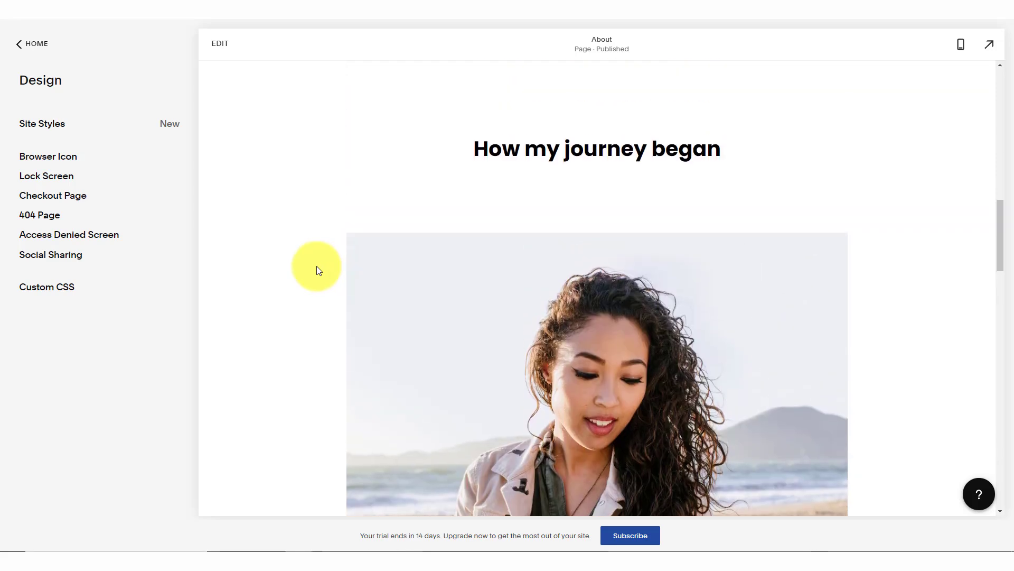
scroll(316, 270, up, 8)
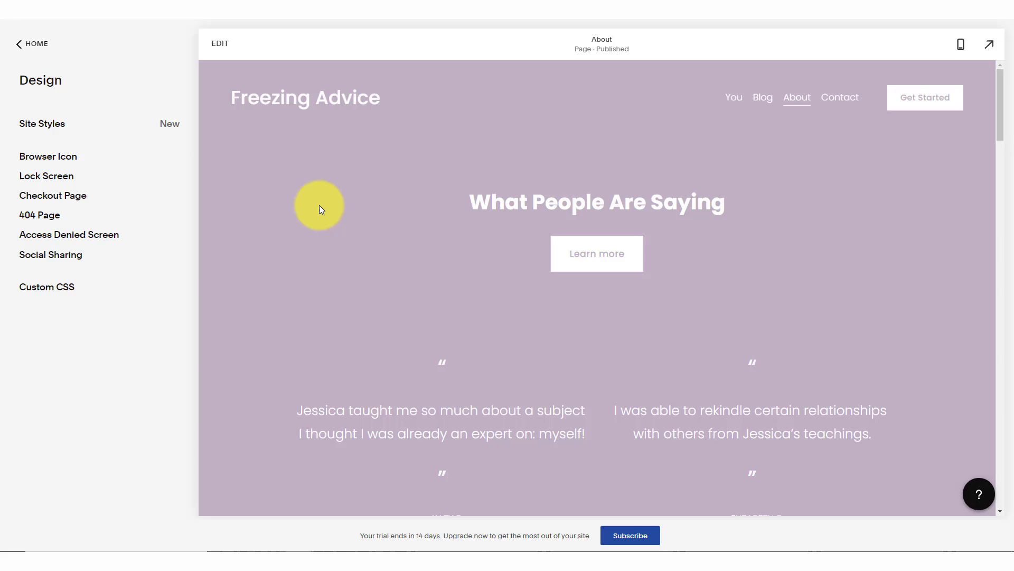
- Open the About page in Squarespace's page editor and browse the testimonials section
click(221, 50)
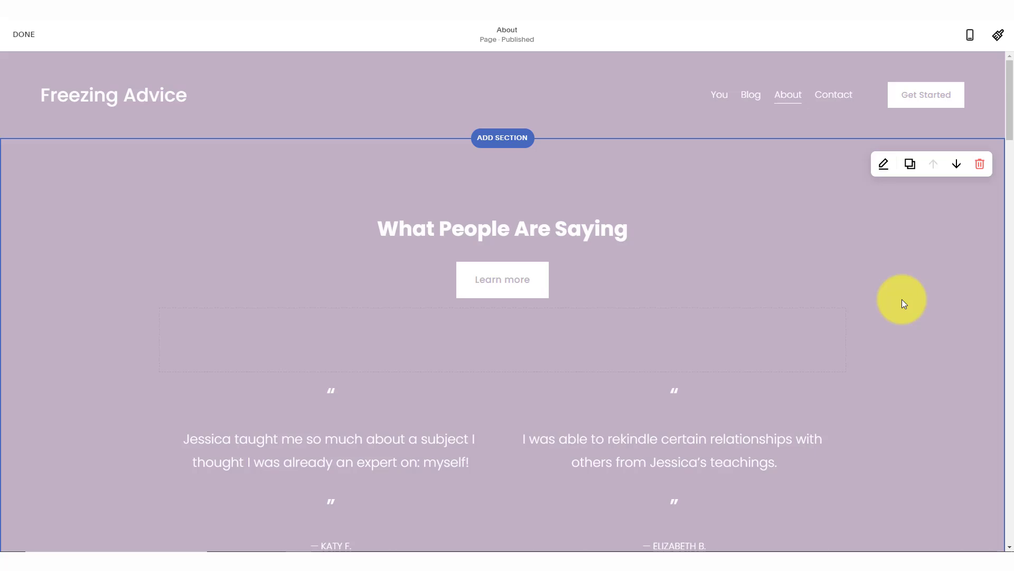
scroll(789, 240, down, 7)
scroll(789, 241, up, 8)
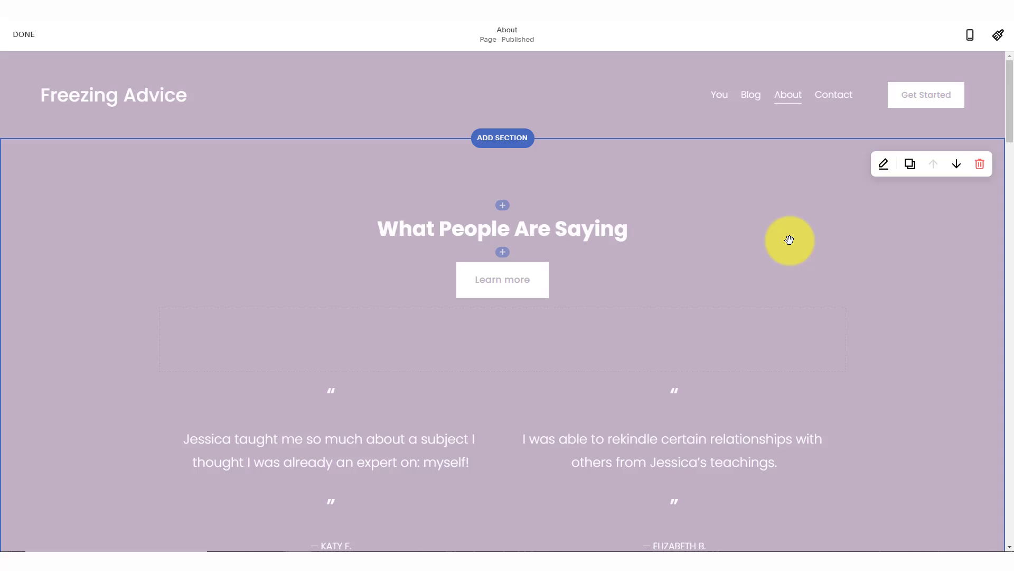
scroll(204, 321, down, 10)
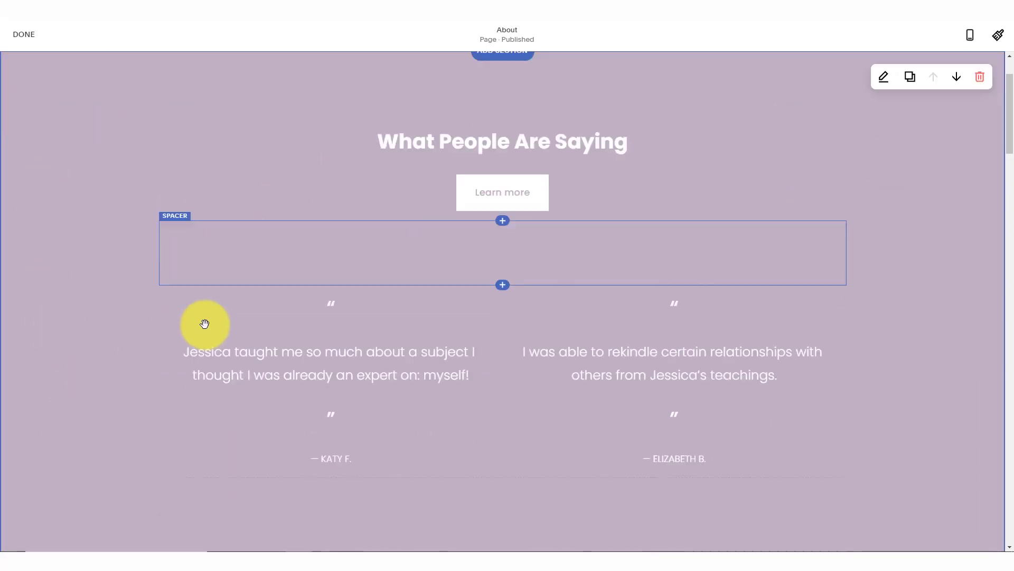
scroll(895, 256, up, 4)
scroll(895, 255, up, 5)
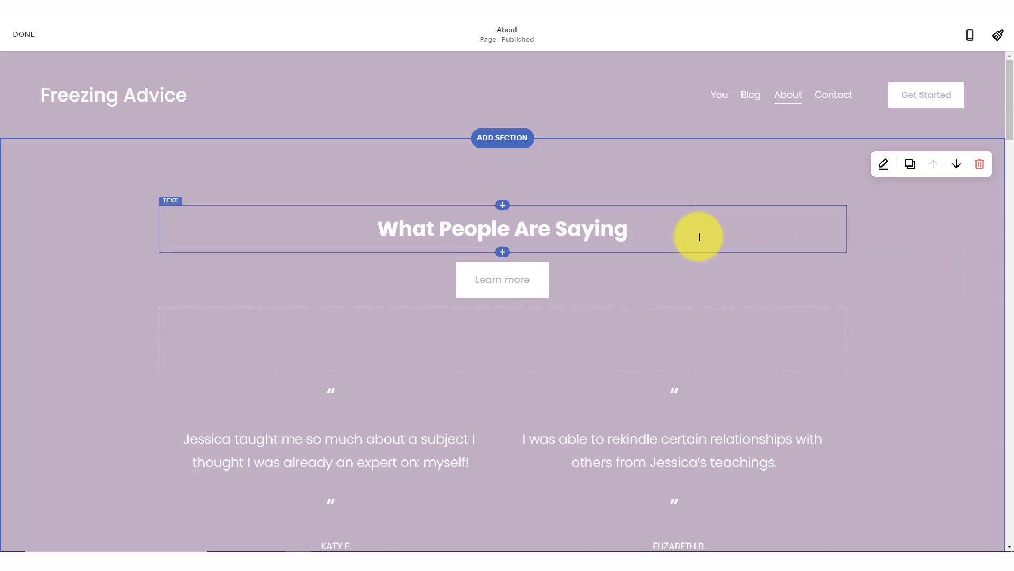
scroll(698, 236, down, 4)
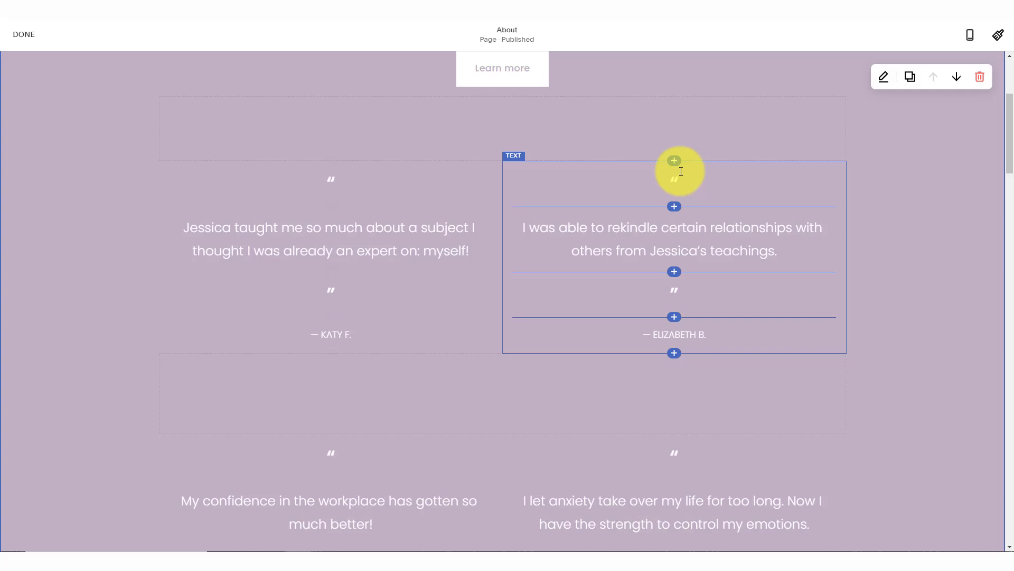
scroll(721, 251, down, 5)
- Insert a Learn more Button block below ELIZABETH B. and review its Design and Content settings
scroll(502, 237, up, 8)
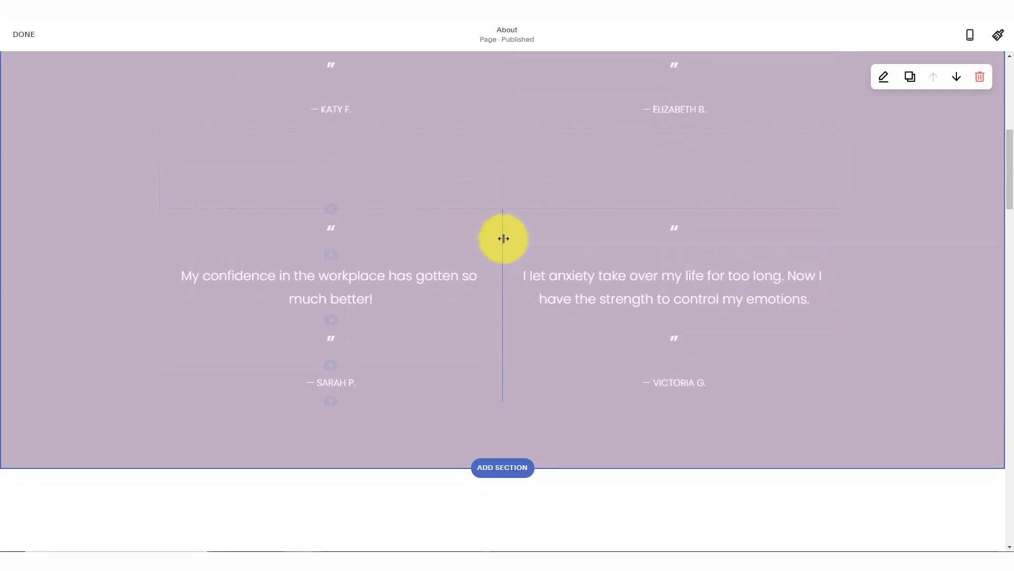
scroll(670, 231, down, 3)
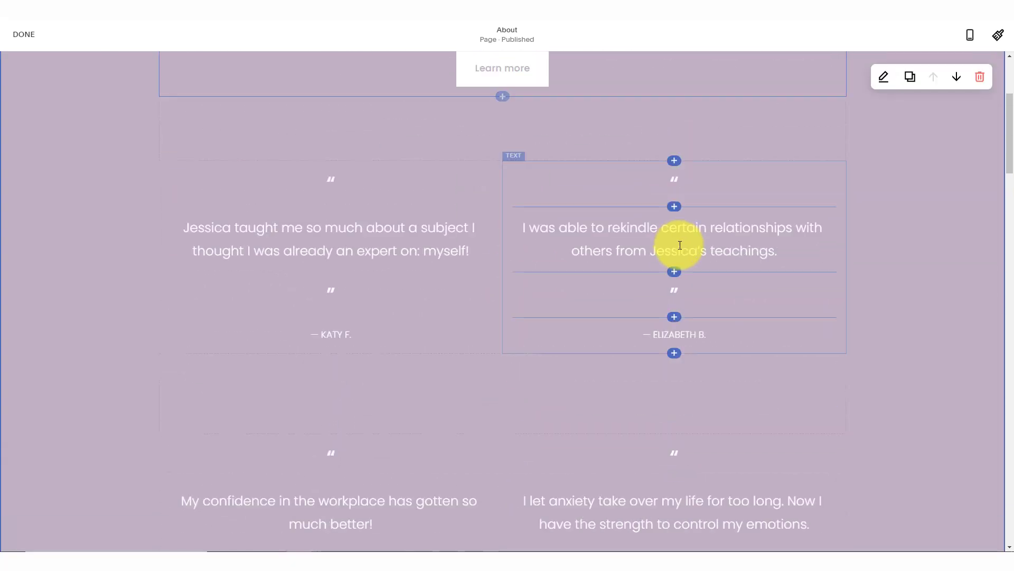
click(675, 353)
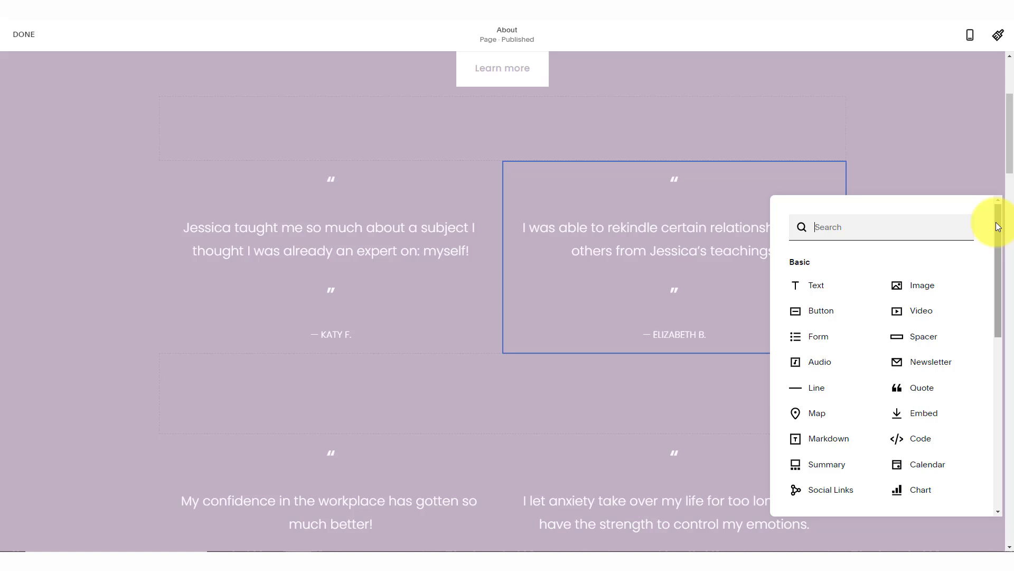
mouse_move(998, 227)
mouse_down()
mouse_move(987, 386)
mouse_move(997, 210)
mouse_up()
click(849, 234)
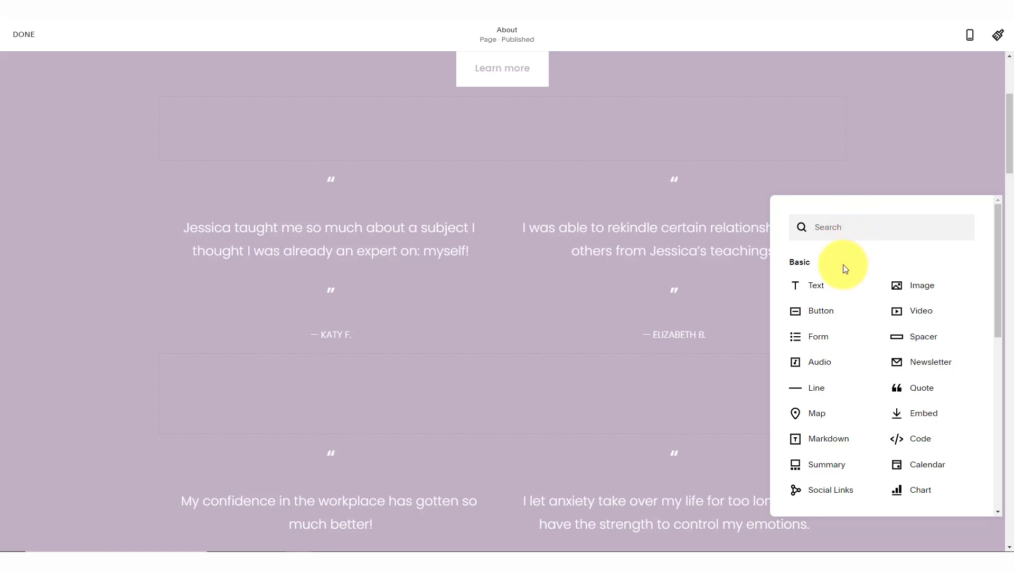
click(816, 314)
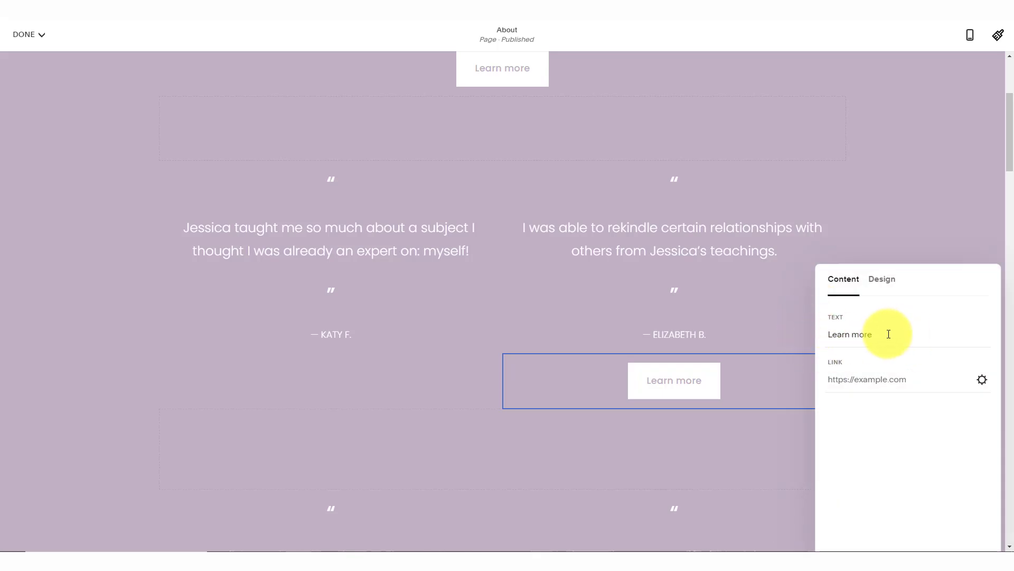
click(890, 284)
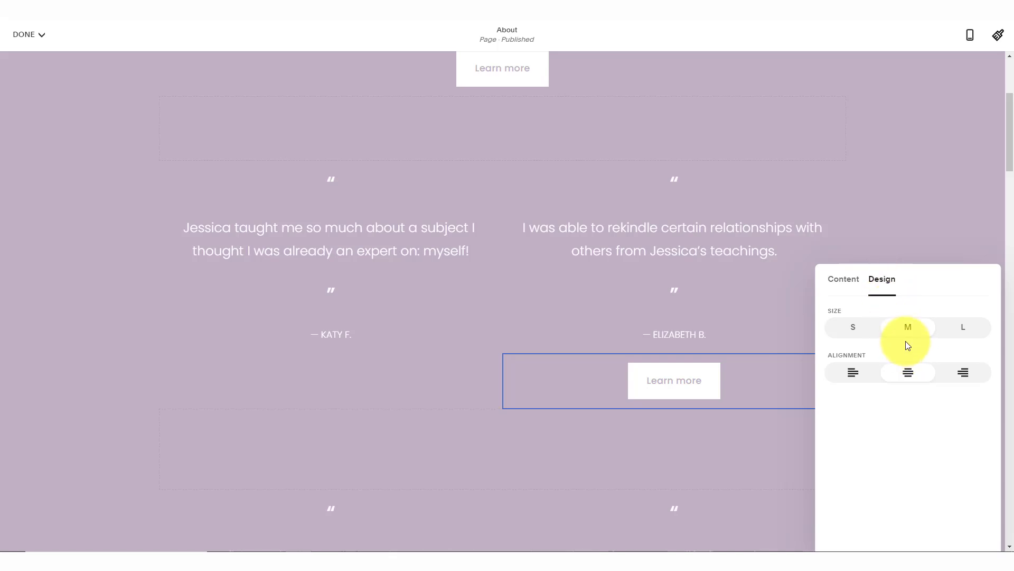
click(856, 290)
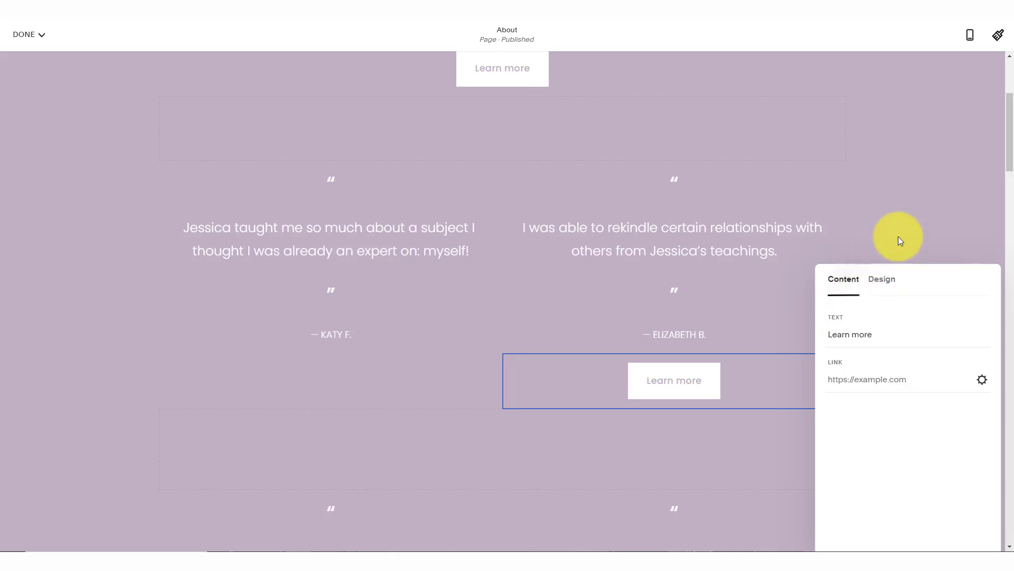
click(927, 230)
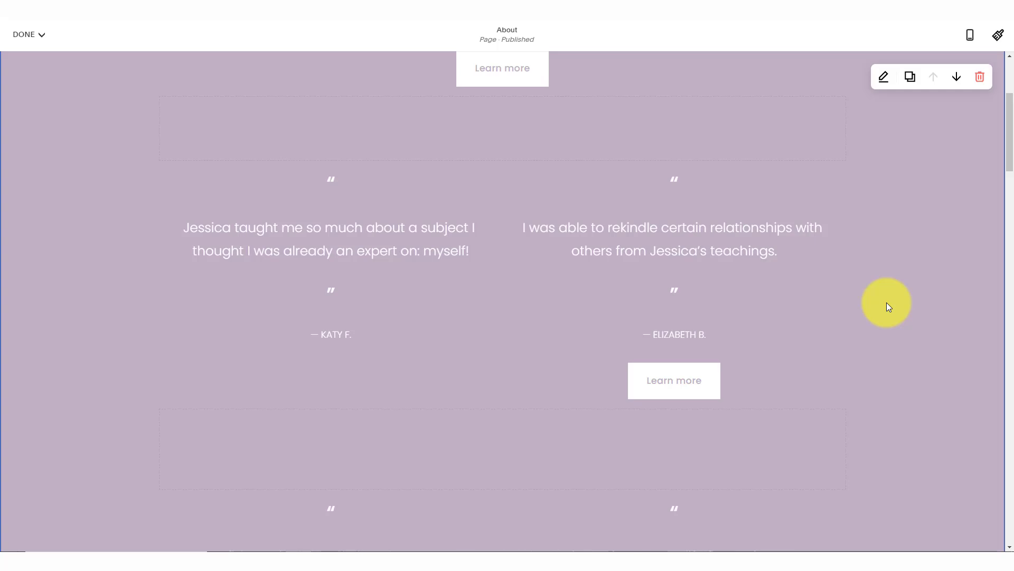
- Select the portrait photo under How my journey began and open its edit panel
scroll(876, 310, down, 12)
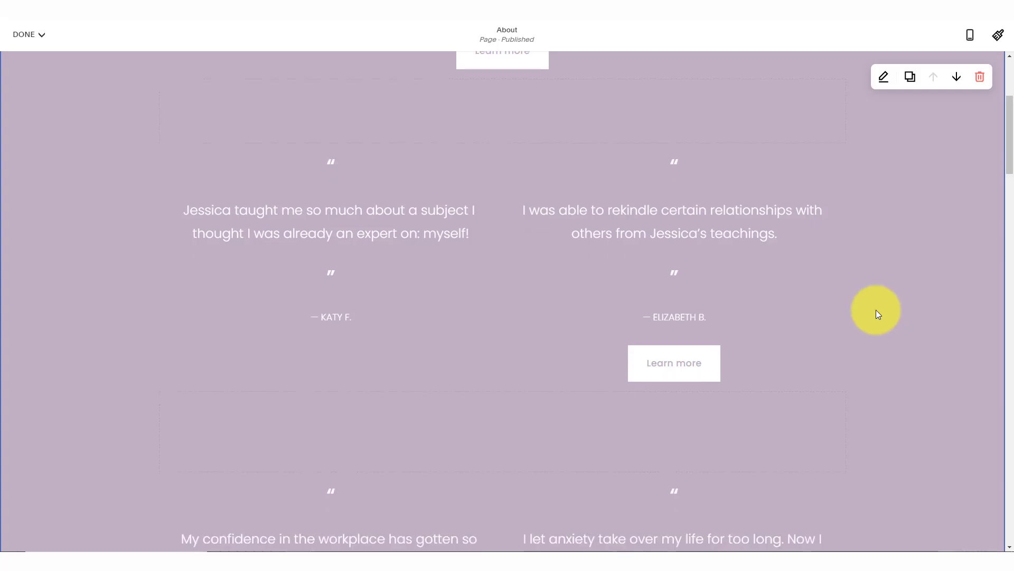
scroll(876, 310, down, 4)
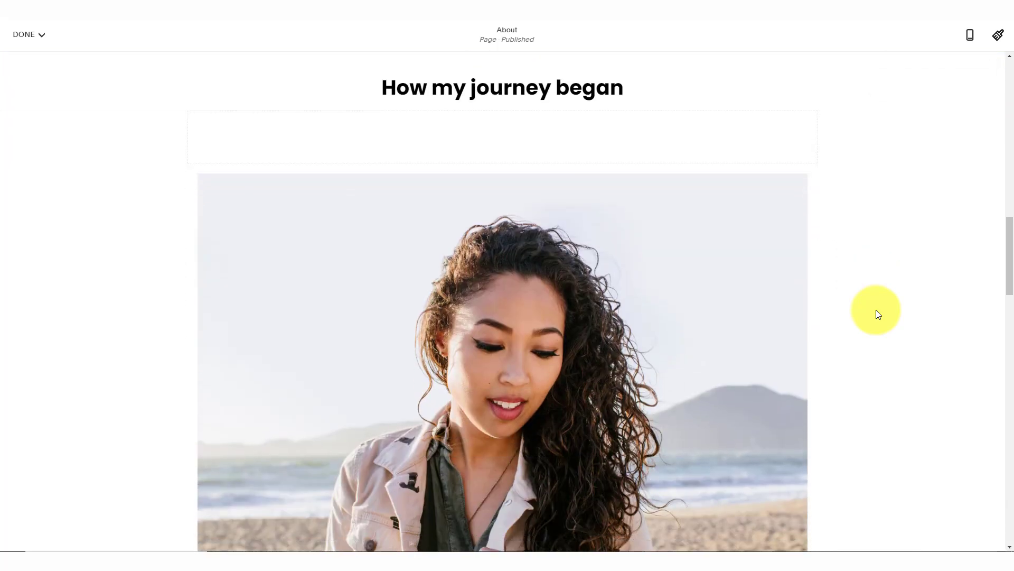
click(586, 249)
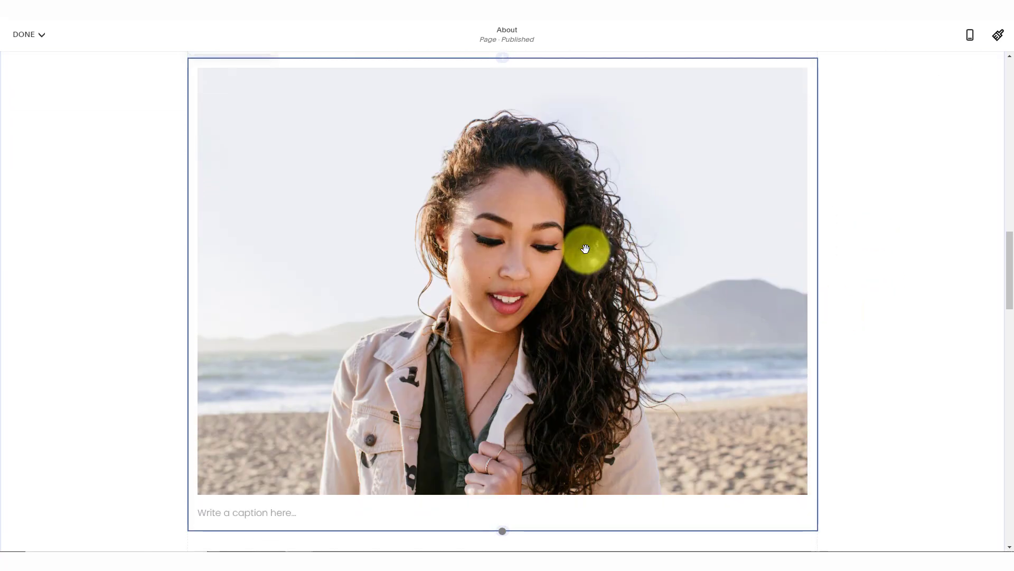
scroll(585, 249, up, 2)
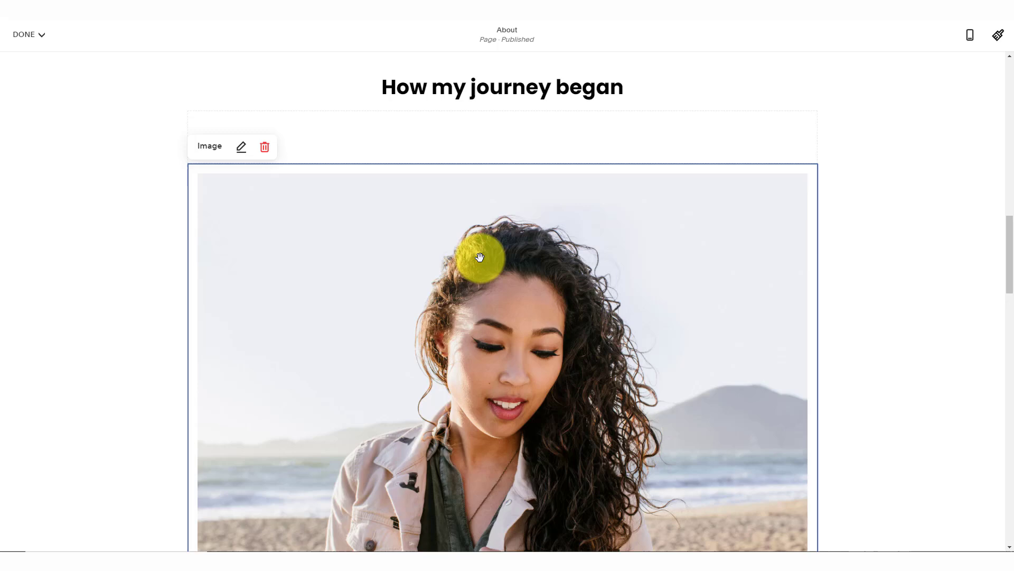
click(242, 151)
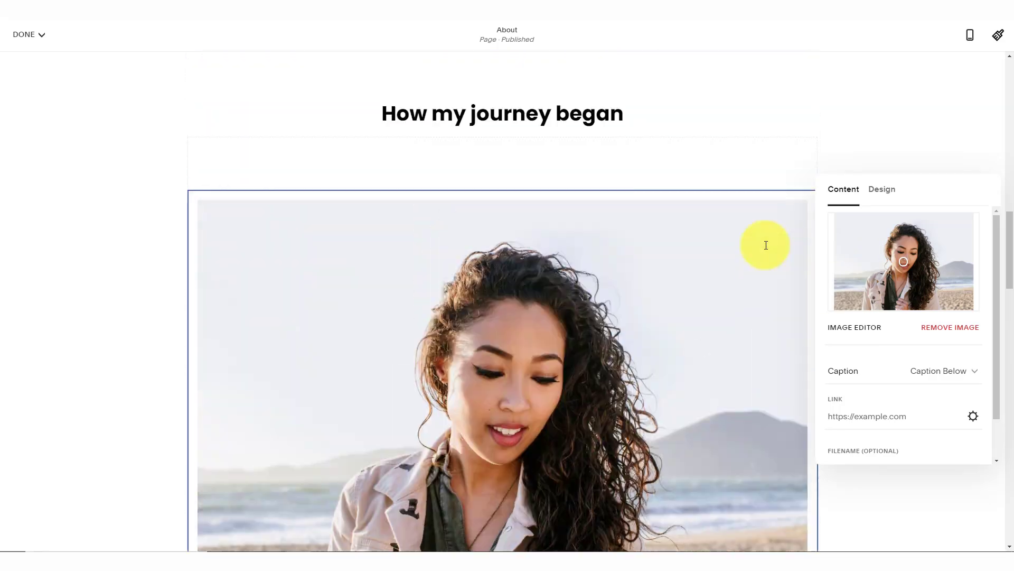
scroll(766, 243, up, 10)
- Preview the About page's testimonials in the phone layout, then switch back to desktop view
click(972, 36)
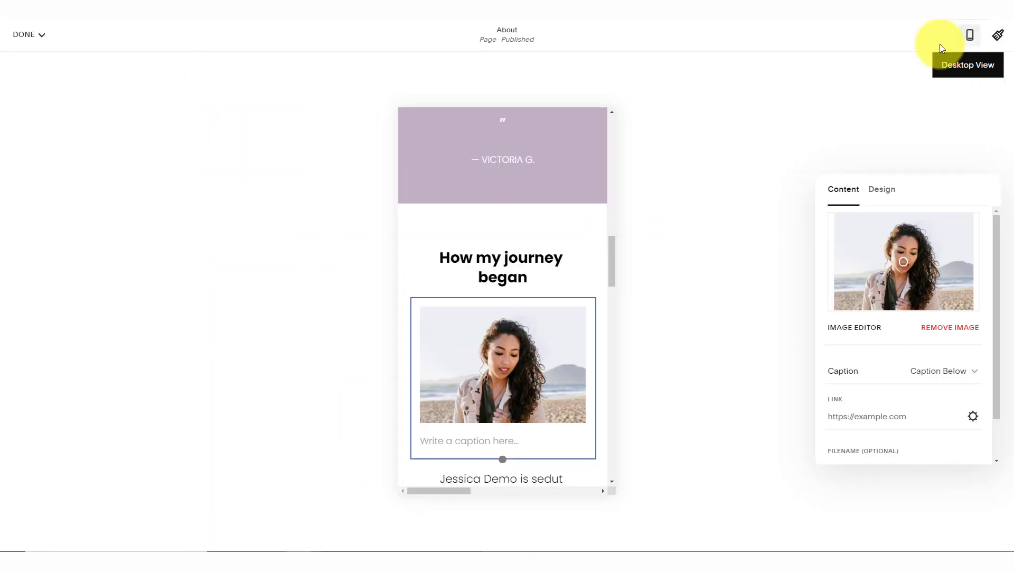
scroll(608, 228, up, 10)
scroll(528, 200, down, 3)
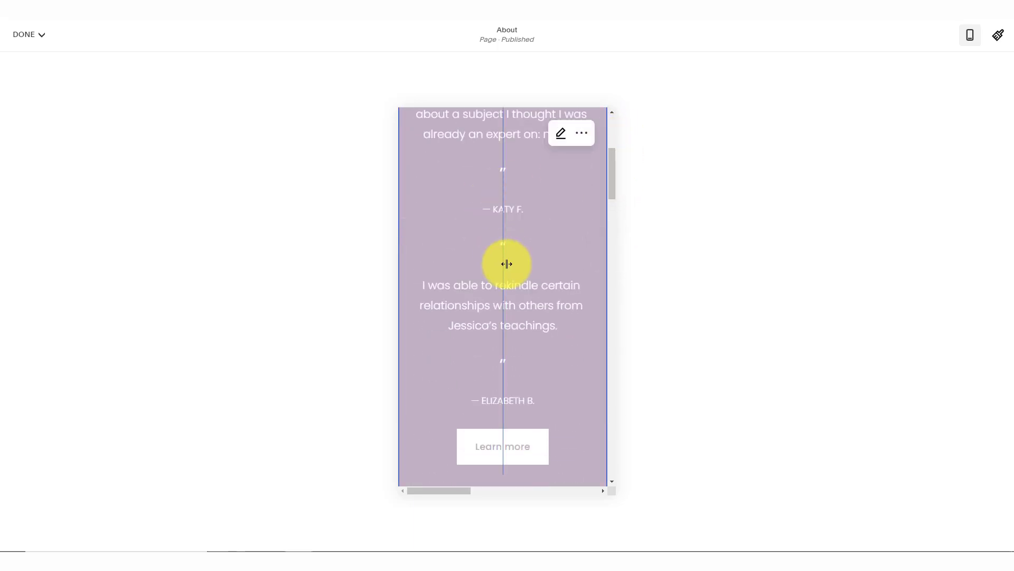
drag(616, 162, 610, 141)
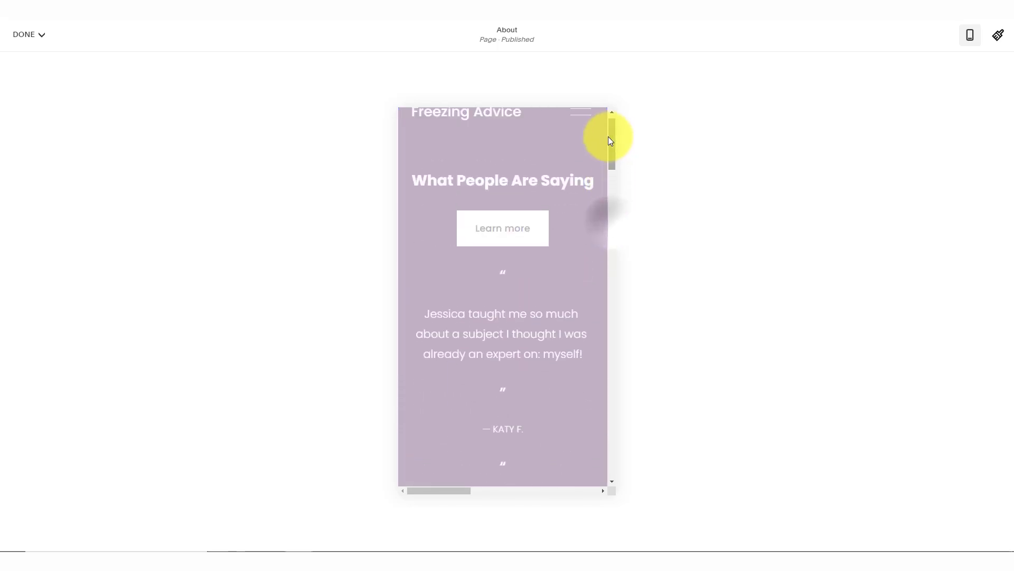
click(970, 34)
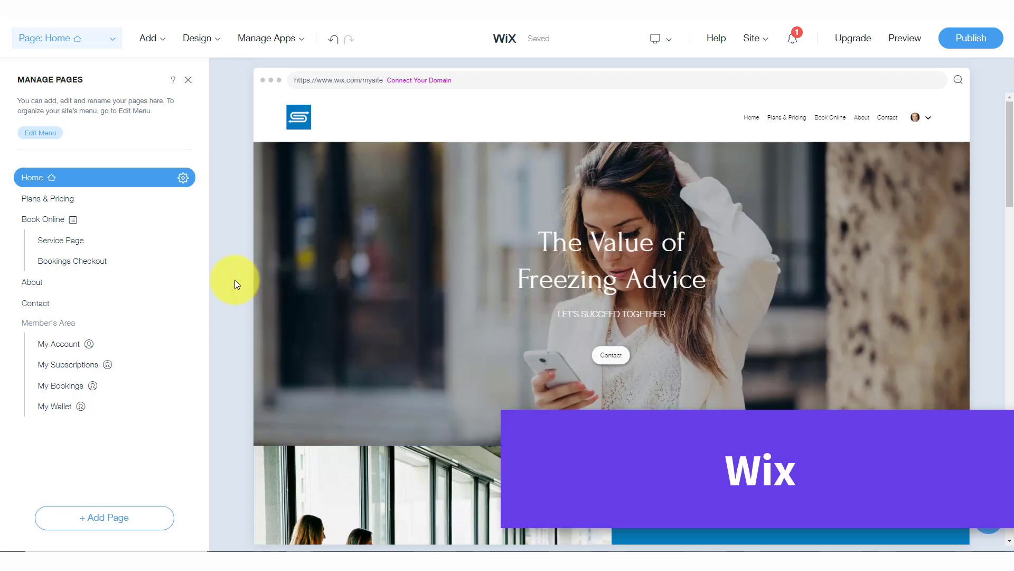
- Scroll the Home page and open the 'The Value of Freezing Advice' hero's Welcome section settings
scroll(234, 280, down, 4)
scroll(227, 281, down, 3)
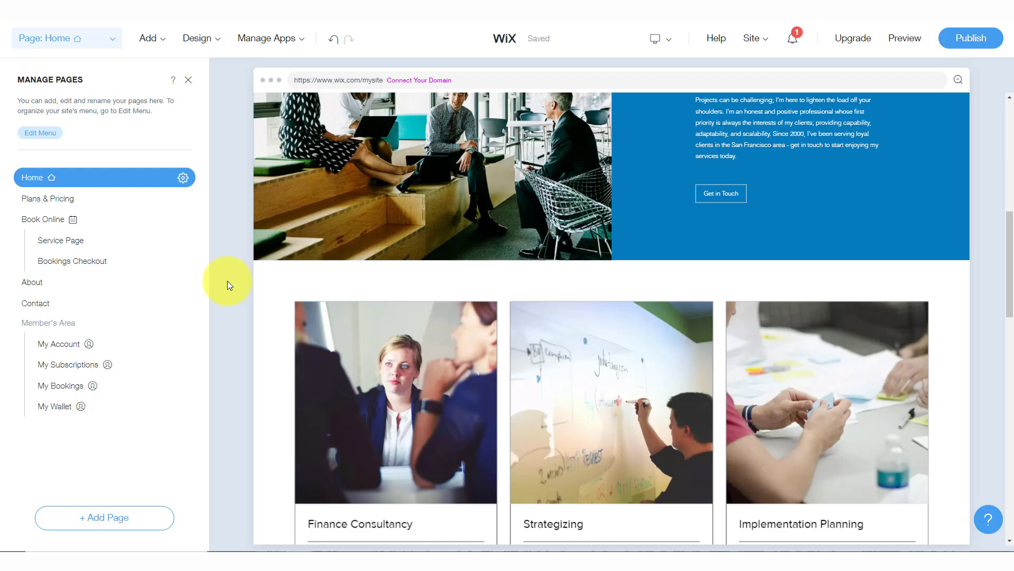
scroll(227, 280, down, 10)
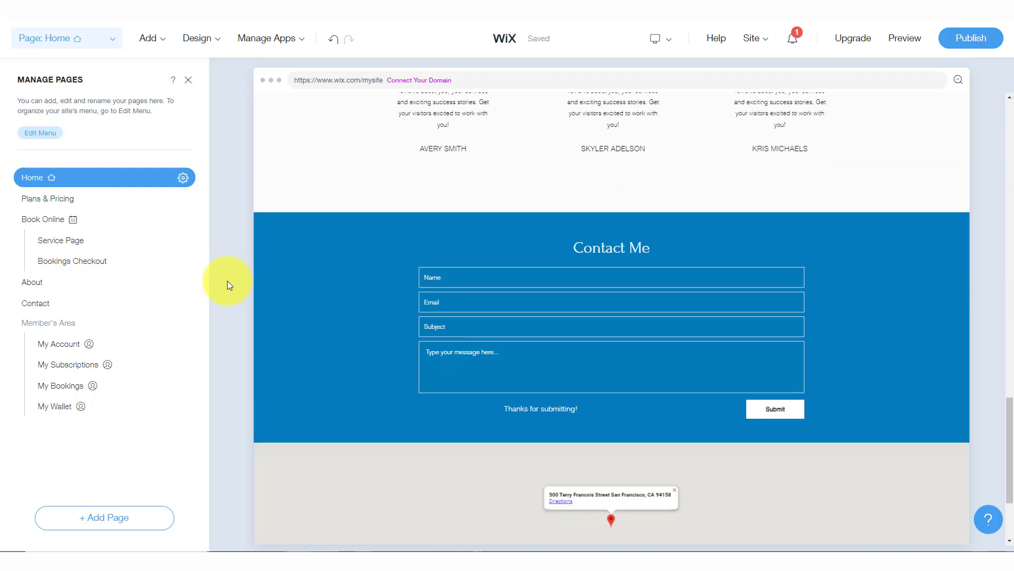
scroll(227, 281, down, 2)
scroll(227, 280, up, 12)
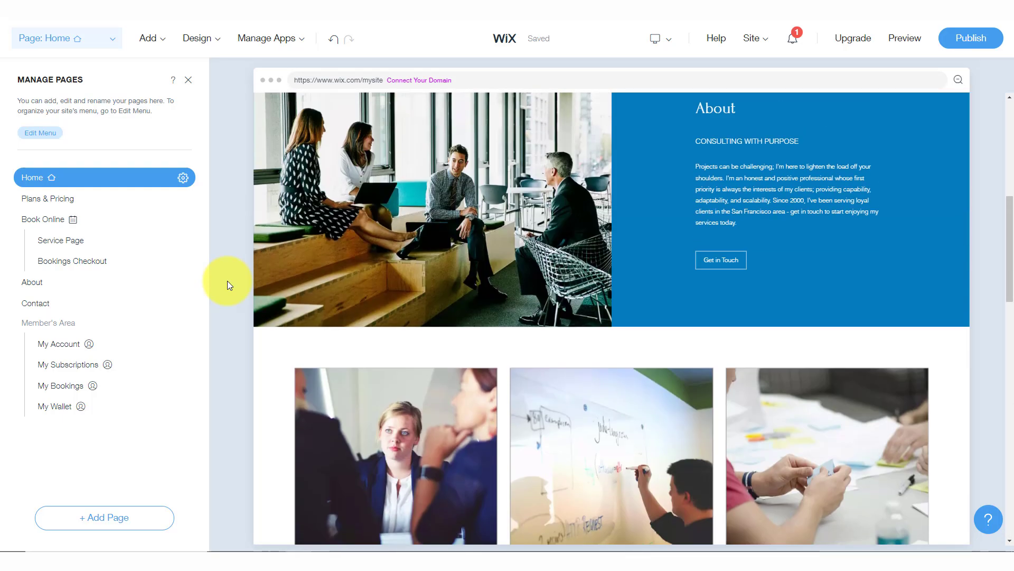
scroll(227, 281, up, 5)
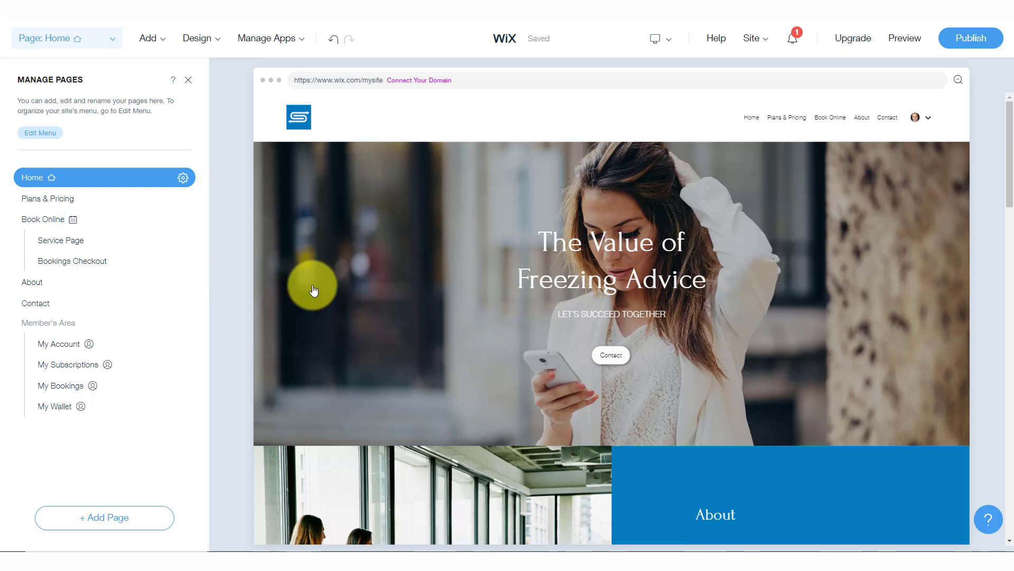
click(378, 282)
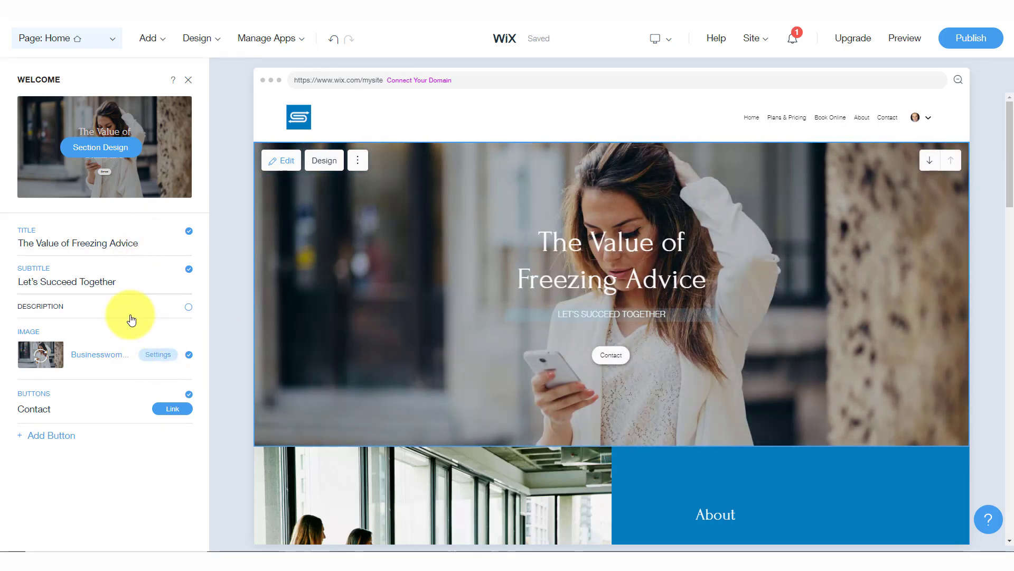
scroll(390, 291, down, 5)
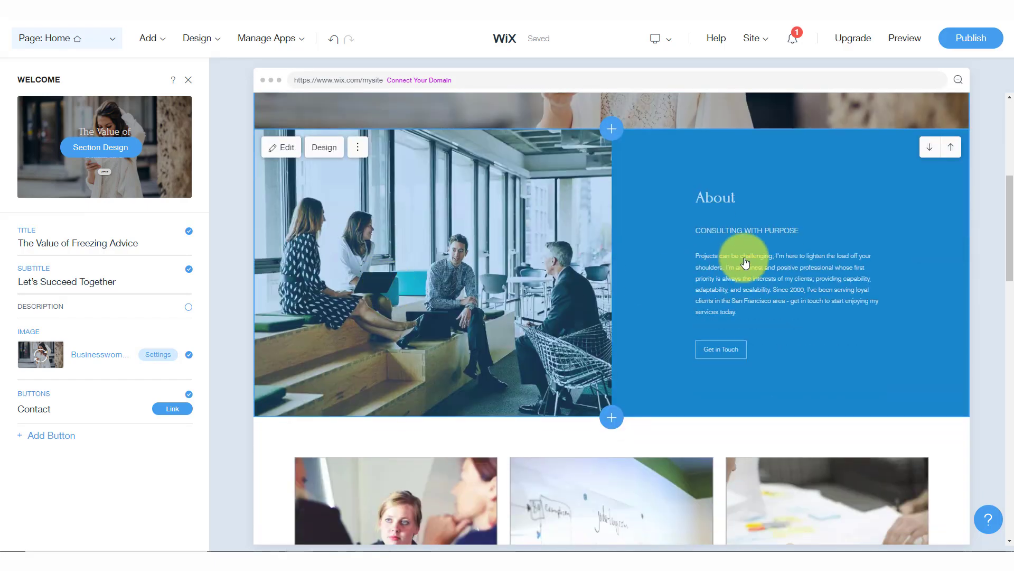
scroll(708, 217, up, 5)
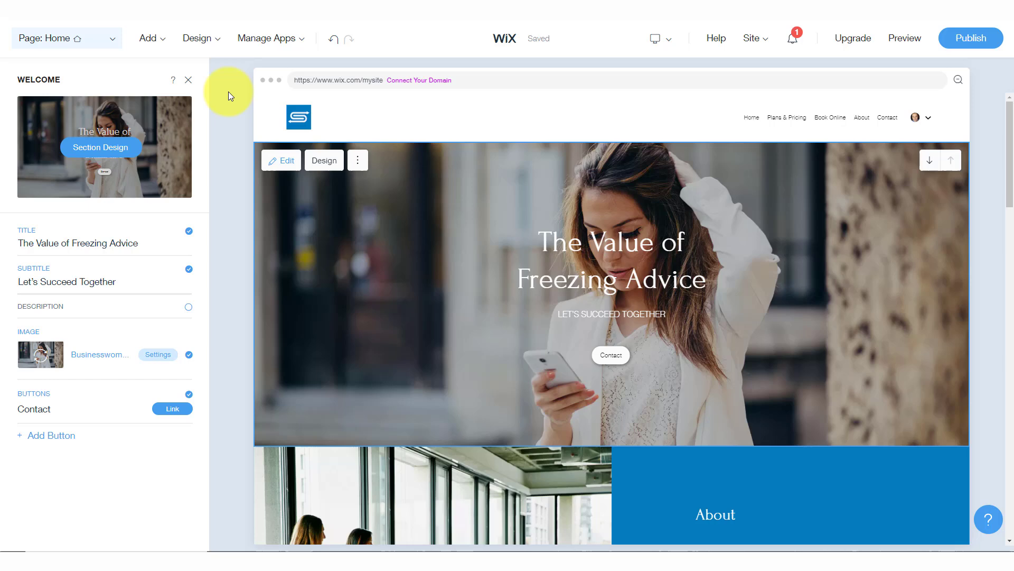
- Close the section settings and switch to the Plans & Pricing page
click(188, 81)
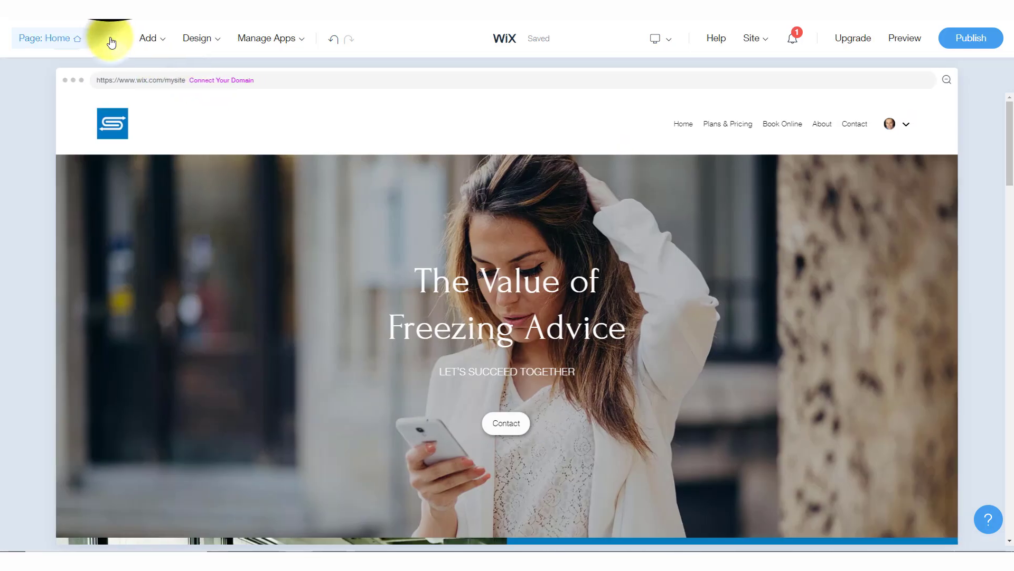
click(110, 42)
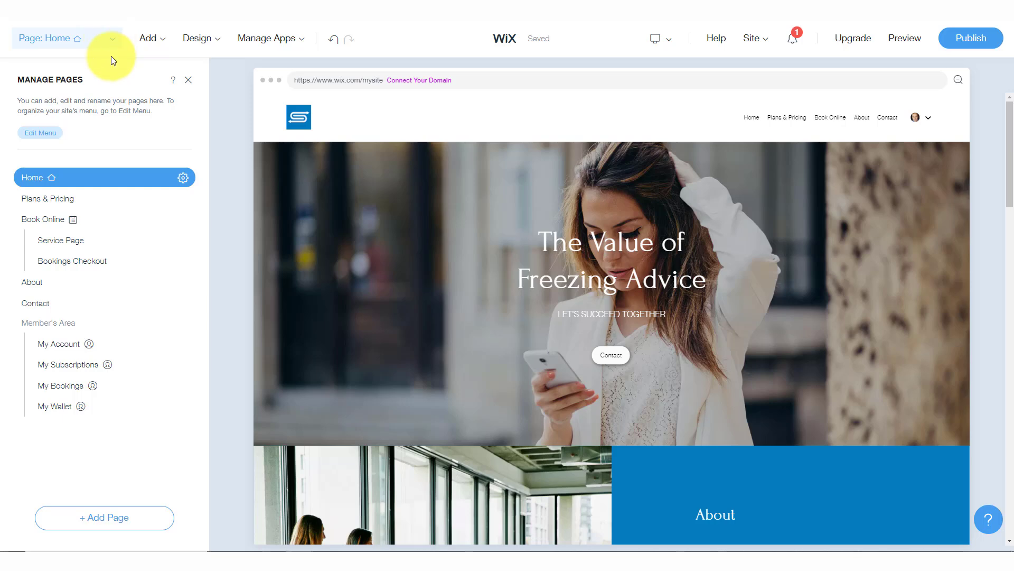
click(55, 202)
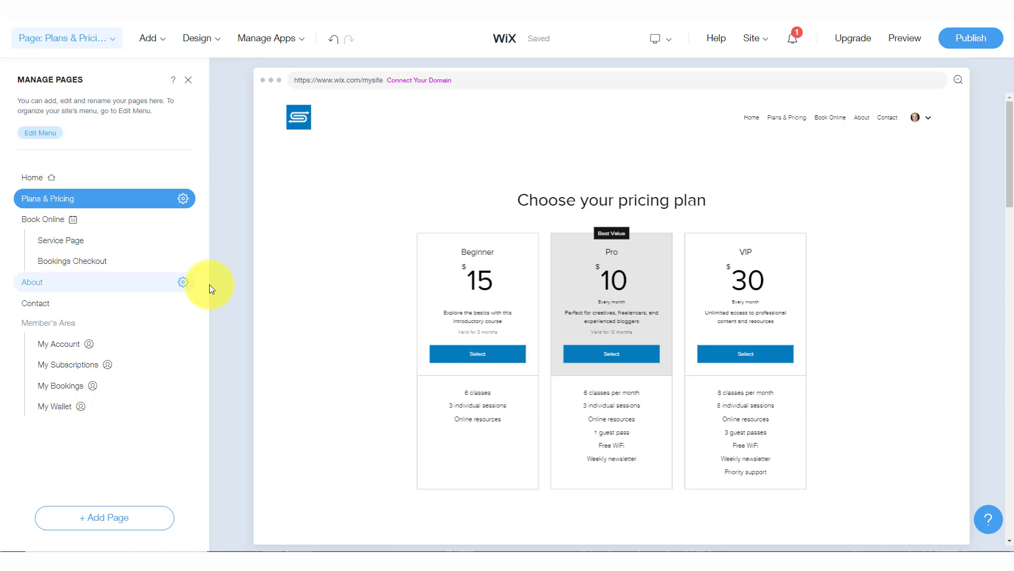
- Review the Beginner $15, Pro $10 and VIP $30 plans and open the pricing widget's settings
scroll(858, 326, down, 2)
scroll(857, 326, up, 2)
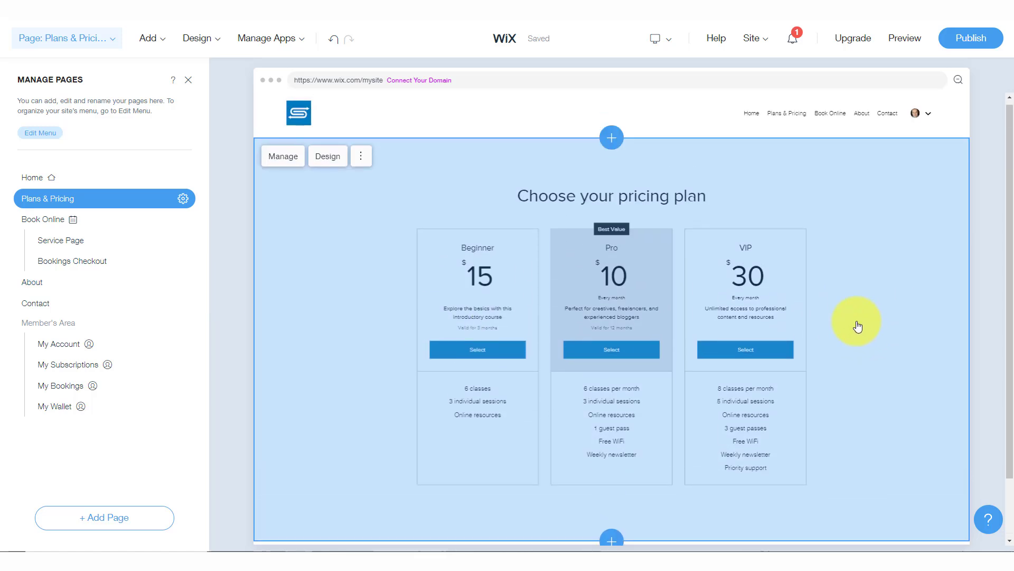
scroll(858, 326, down, 1)
scroll(857, 326, up, 1)
scroll(858, 326, up, 1)
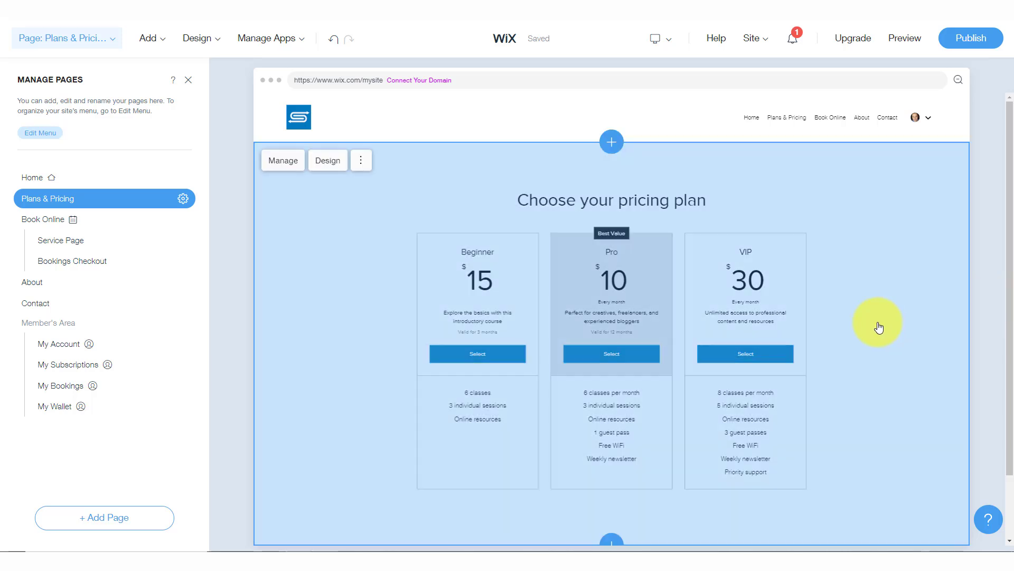
scroll(879, 327, down, 3)
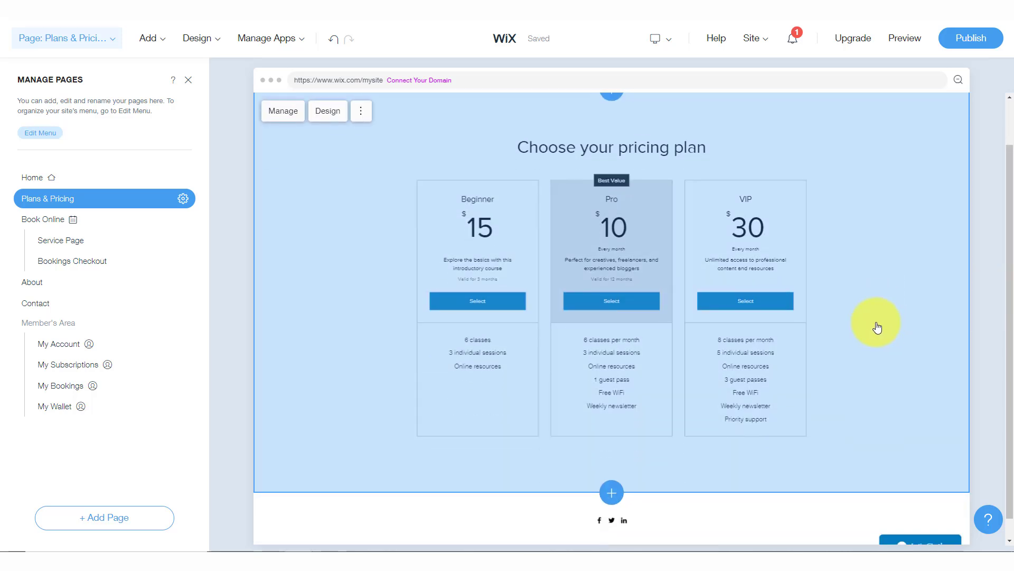
double_click(778, 266)
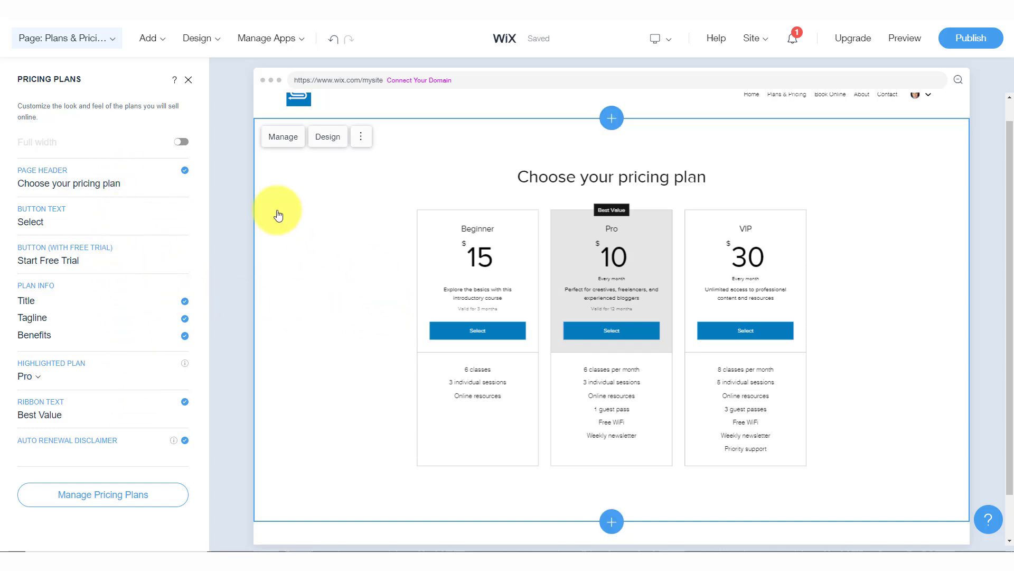
- Switch to the Book Online page and look over its Our Services section, then deselect it
click(112, 42)
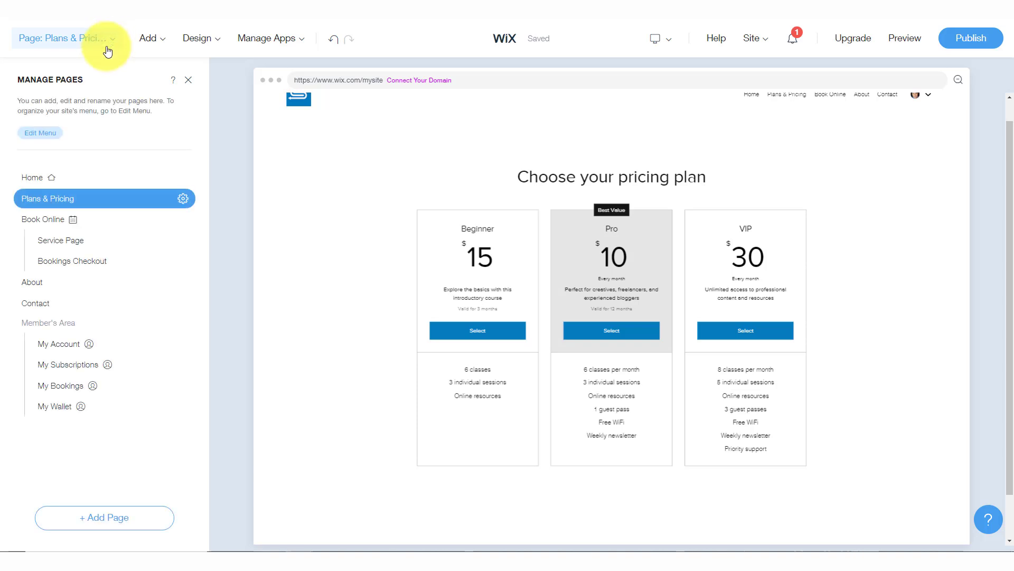
click(49, 226)
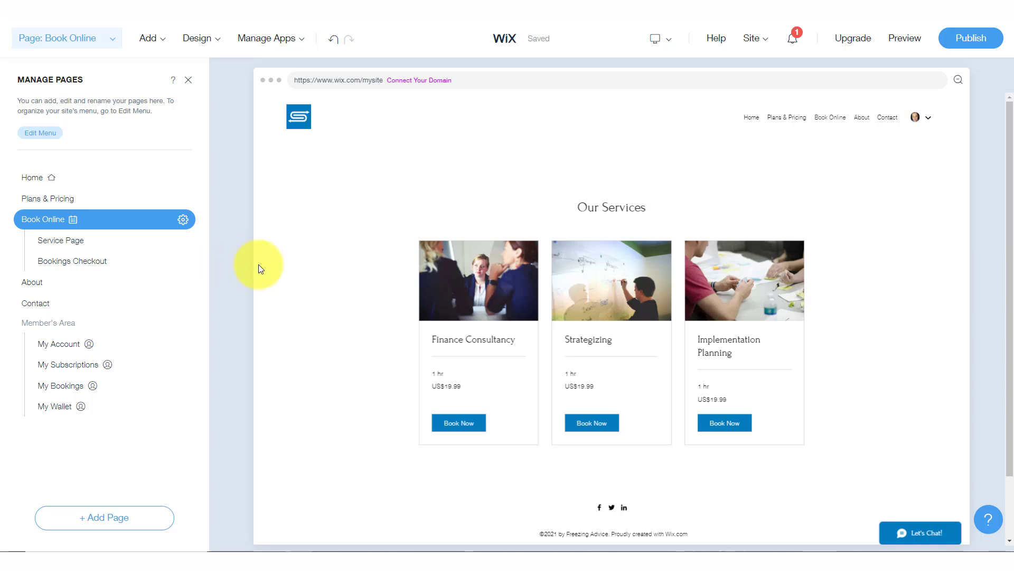
scroll(520, 258, down, 1)
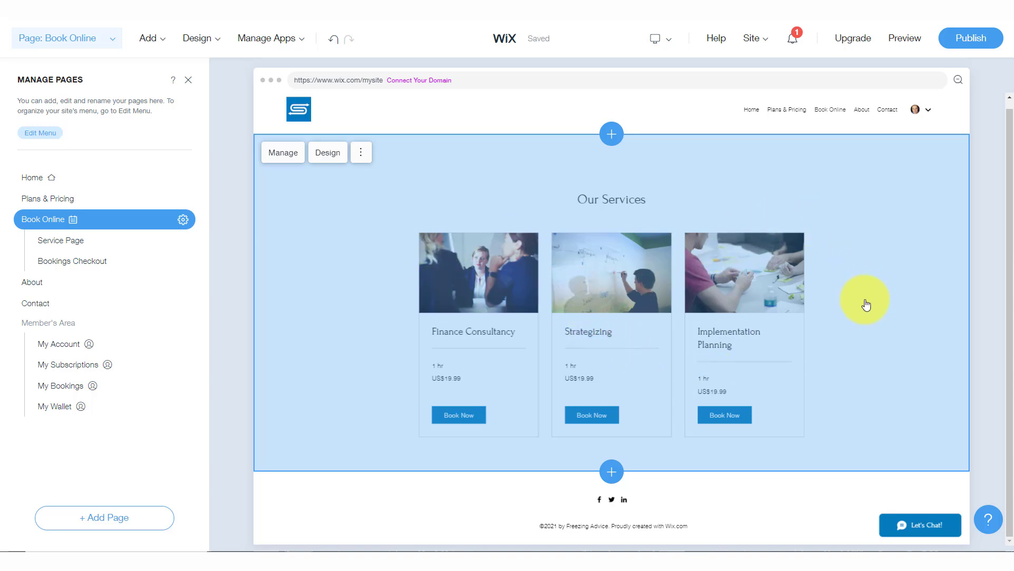
scroll(864, 303, up, 1)
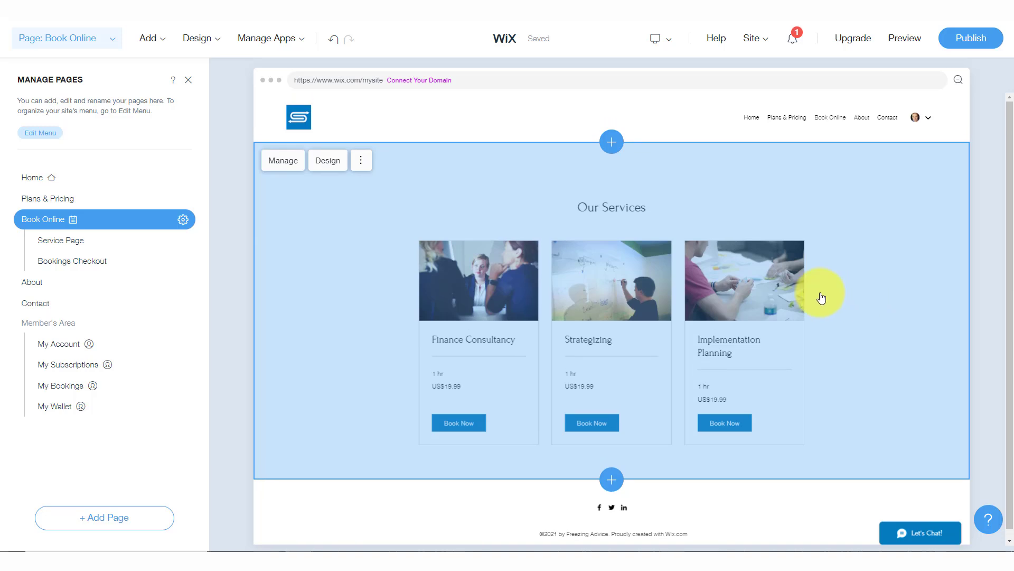
click(236, 211)
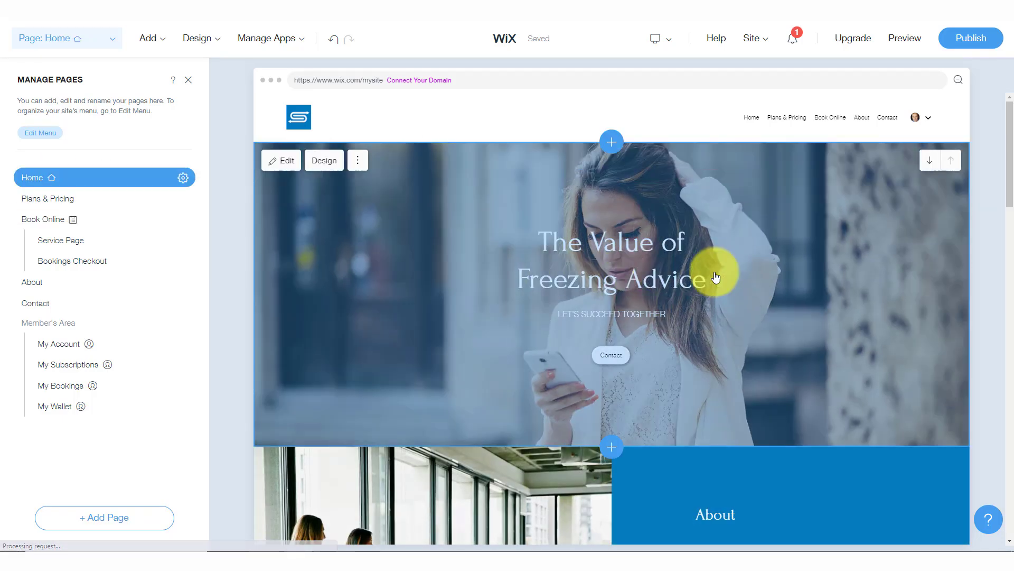
- Open the Consulting Reviews settings and select the first testimonial's client name and quote
scroll(835, 315, down, 10)
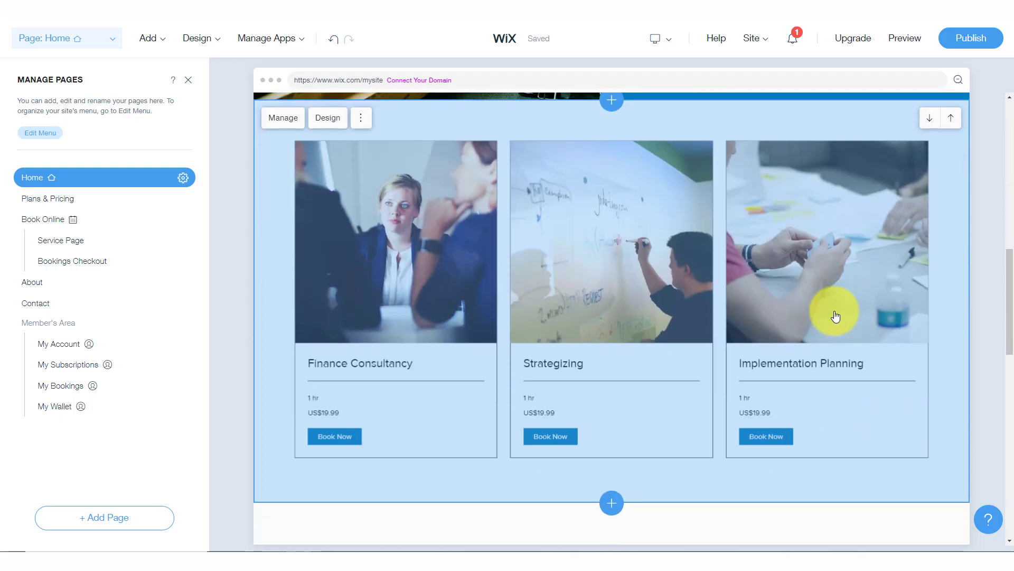
scroll(676, 264, down, 6)
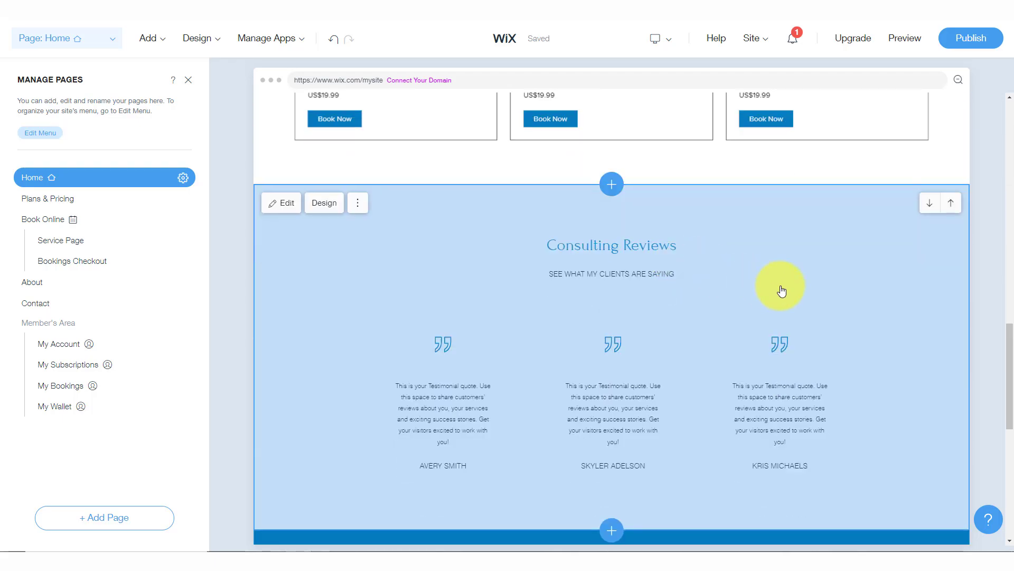
click(276, 202)
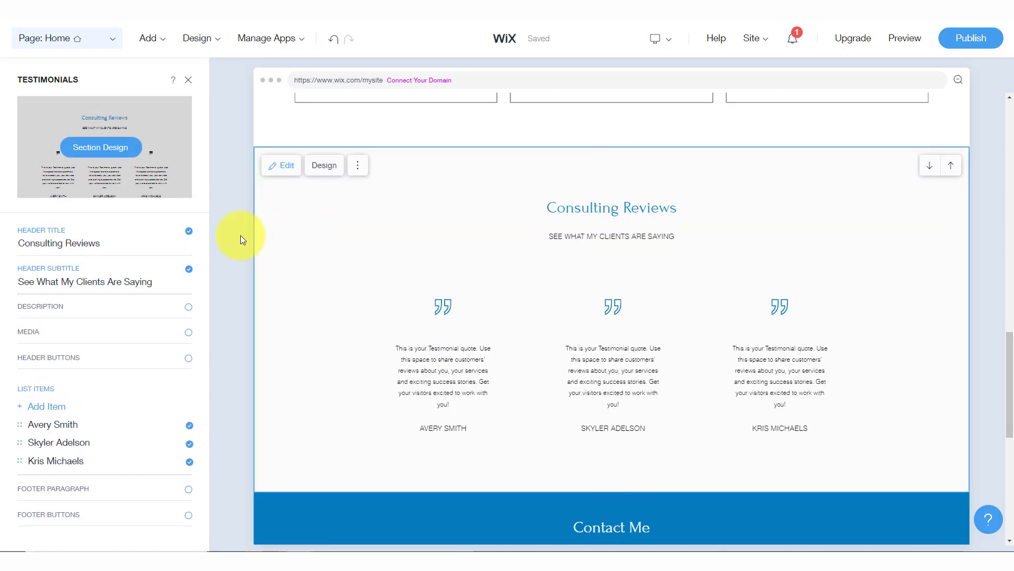
click(454, 373)
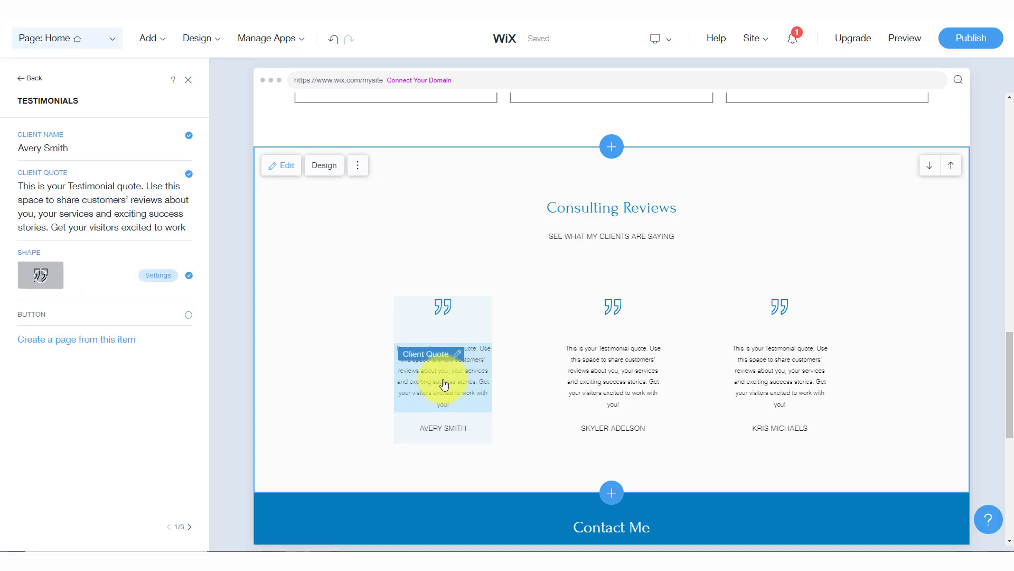
click(456, 388)
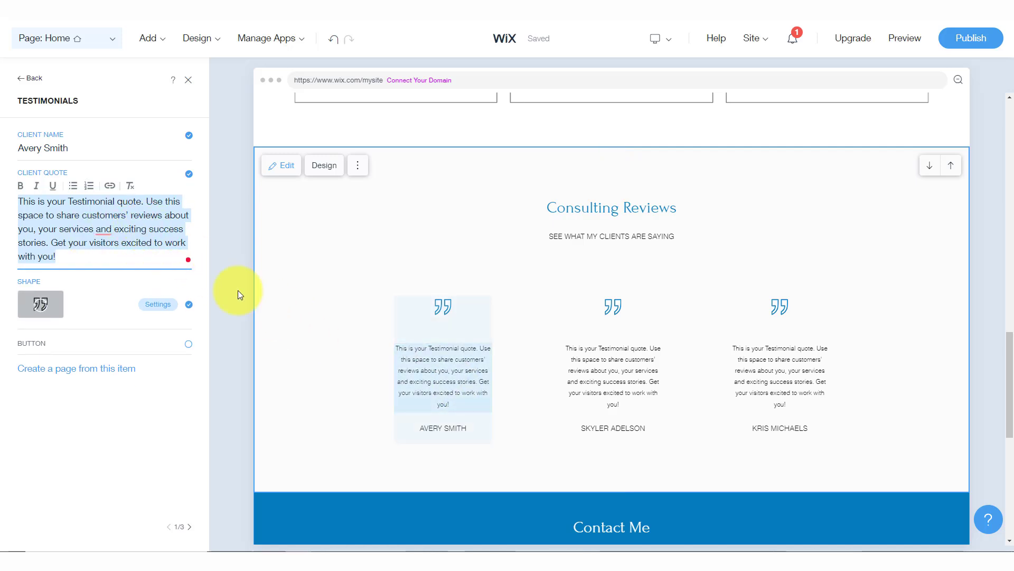
click(404, 357)
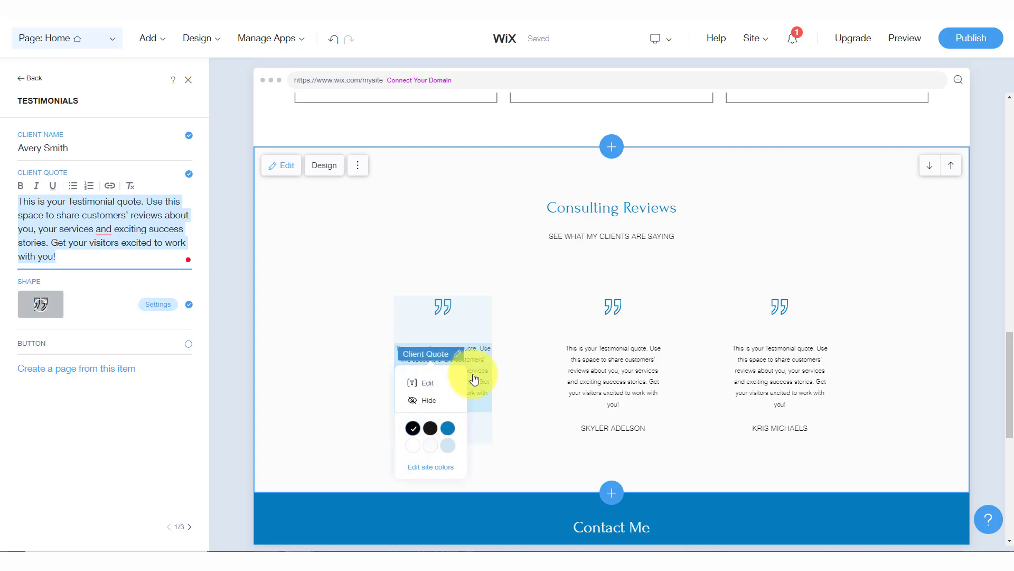
click(465, 376)
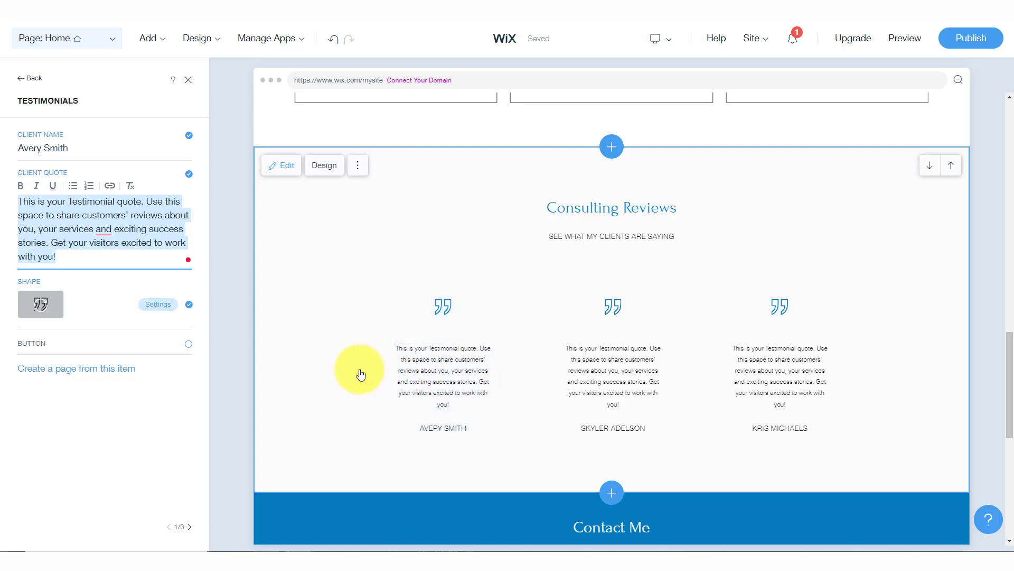